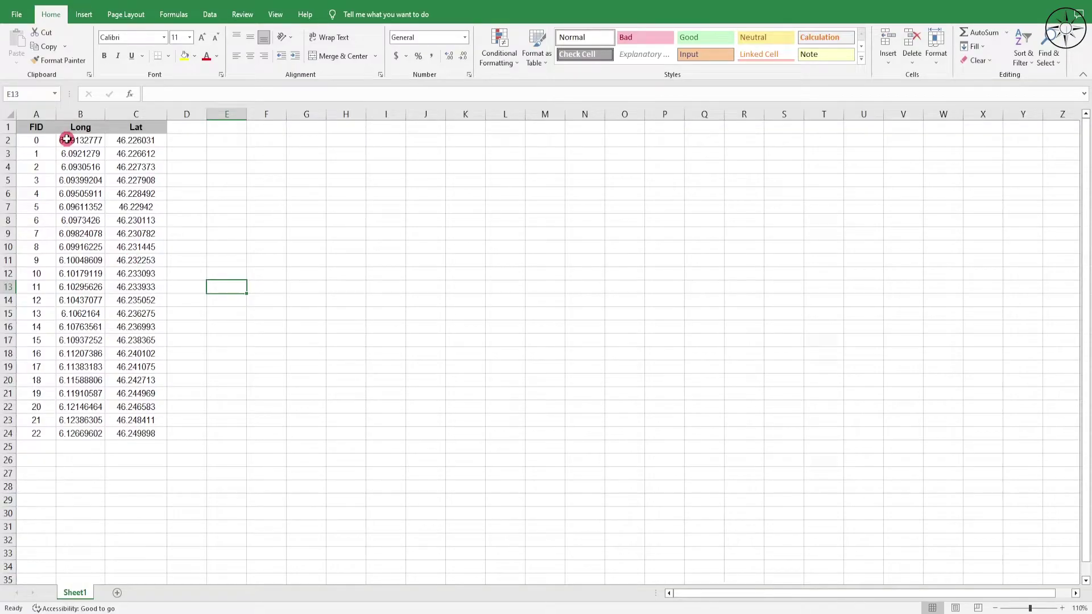
Save the coordinate sheet as wgs_cord in CSV (Comma delimited) format in the qgis_coord folder.
left_click(16, 15)
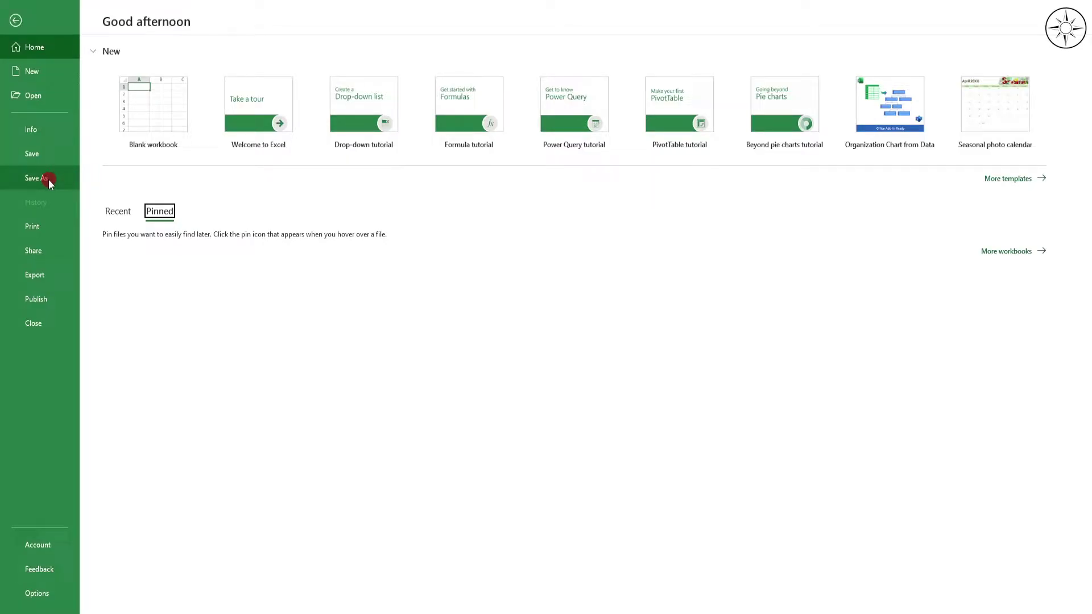
left_click(49, 179)
left_click(159, 190)
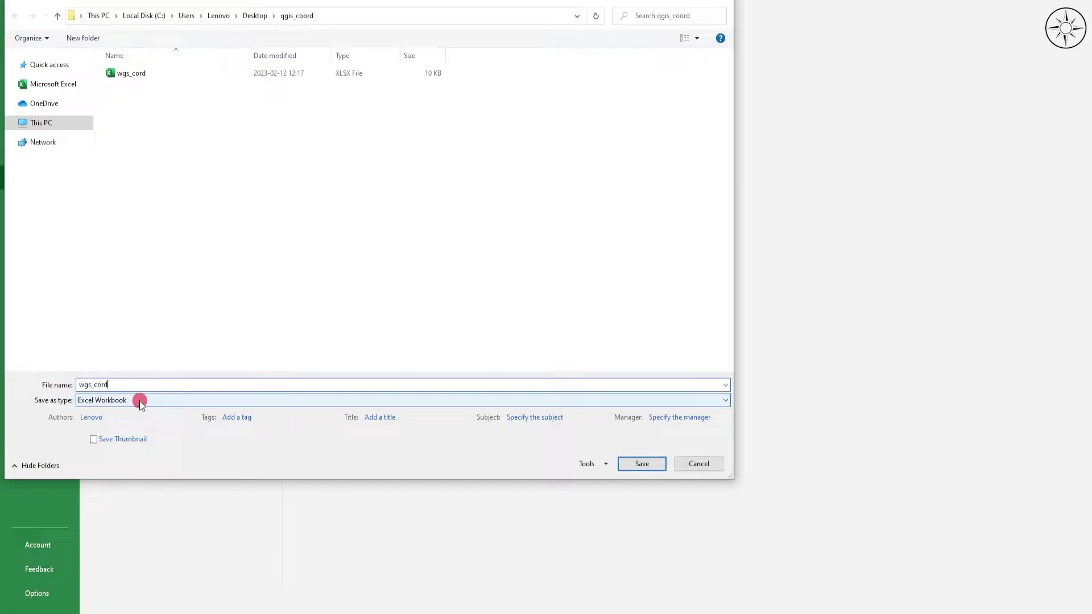
left_click(141, 402)
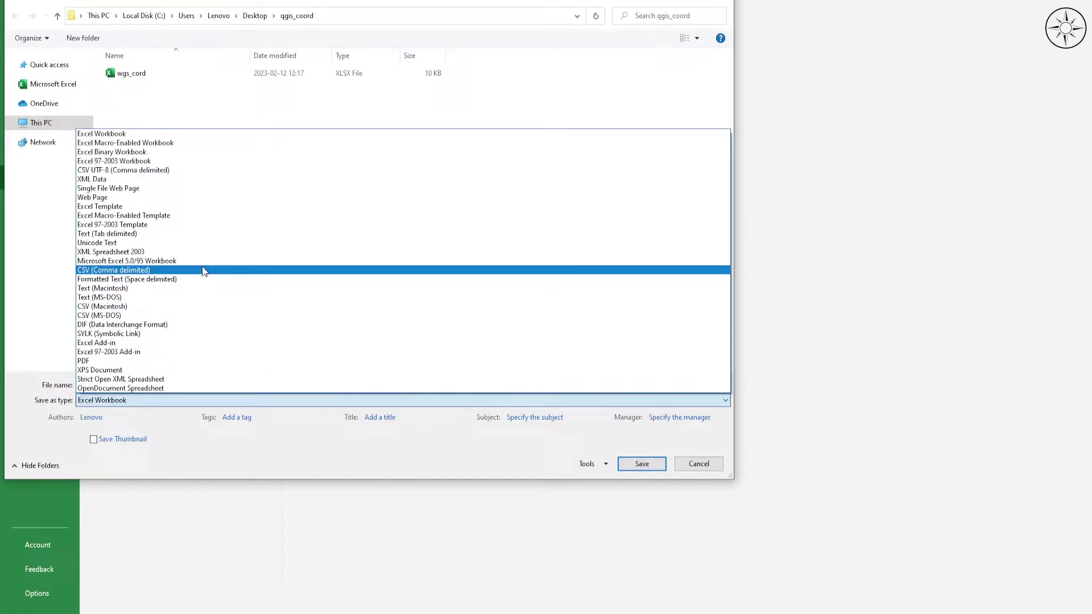
left_click(202, 269)
left_click(641, 464)
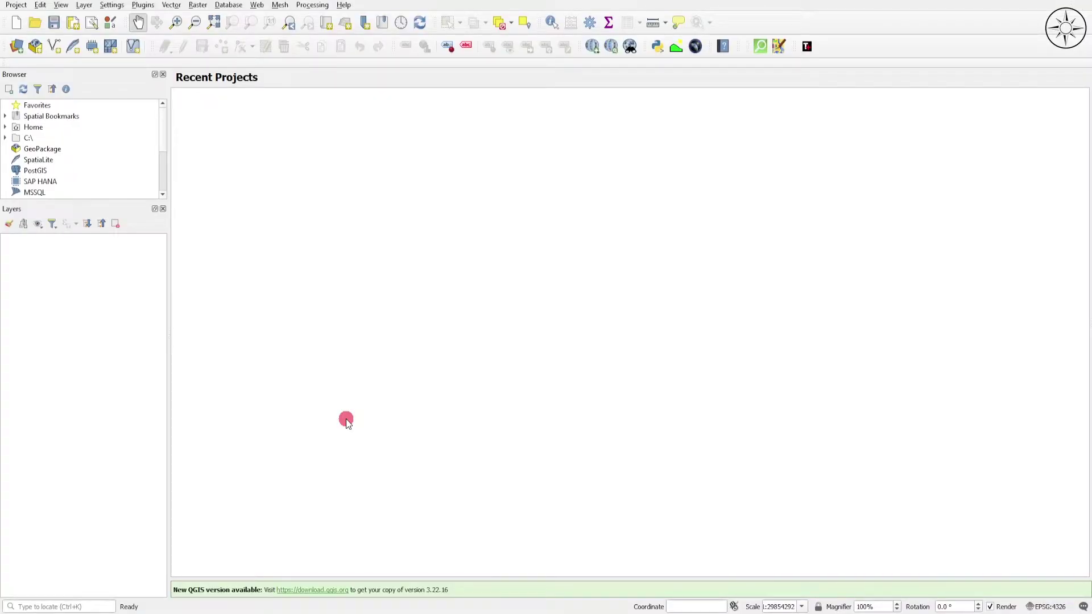
Load wgs_cord.csv into the Delimited Text Layer importer, previewing its FID, Long and Lat columns.
left_click(83, 5)
mouse_move(115, 46)
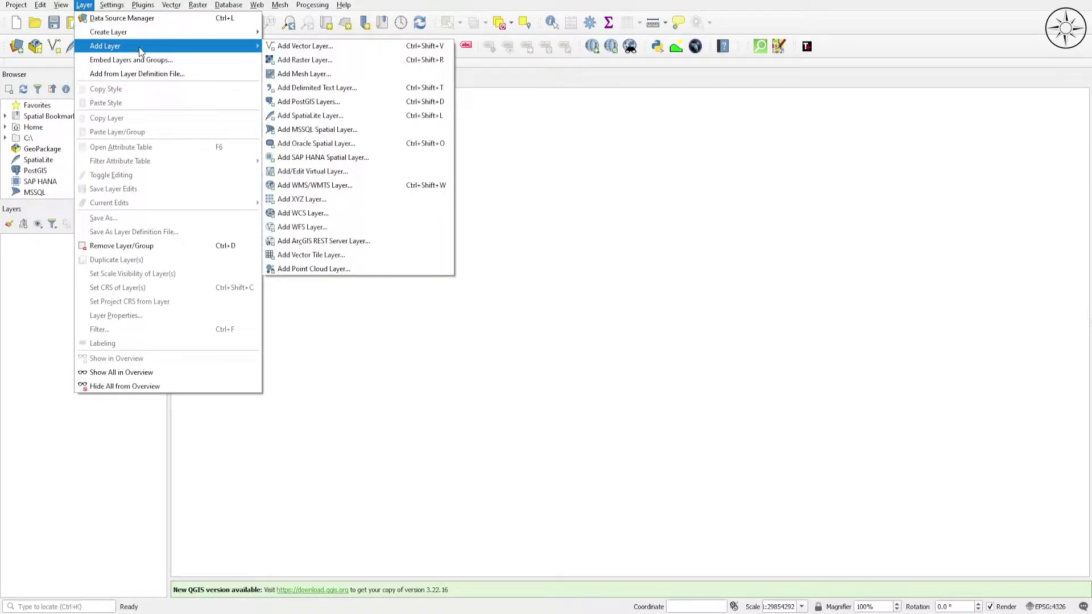
left_click(366, 88)
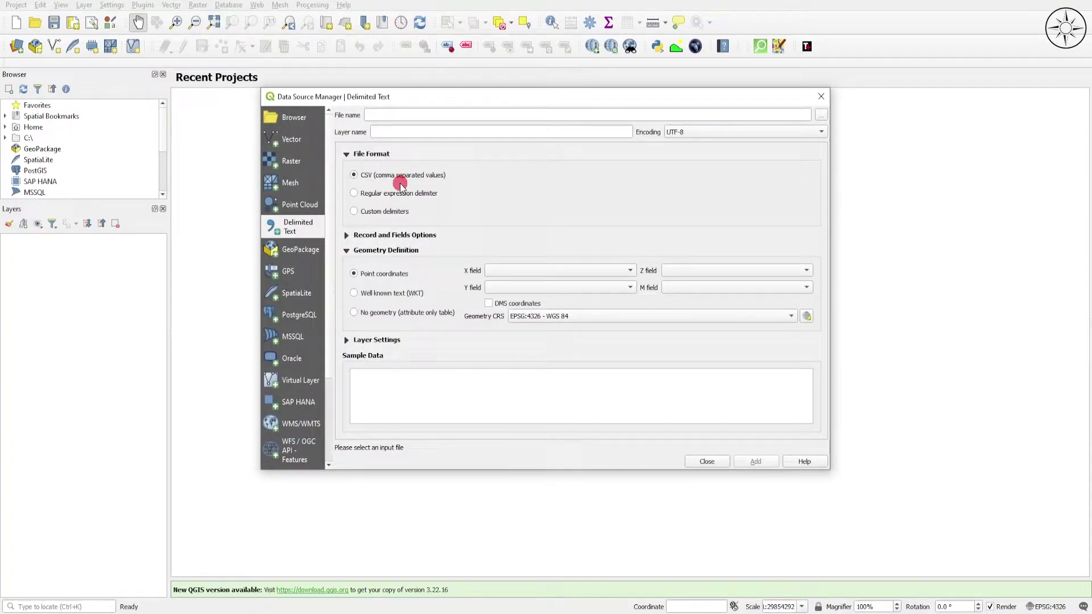
left_click(823, 117)
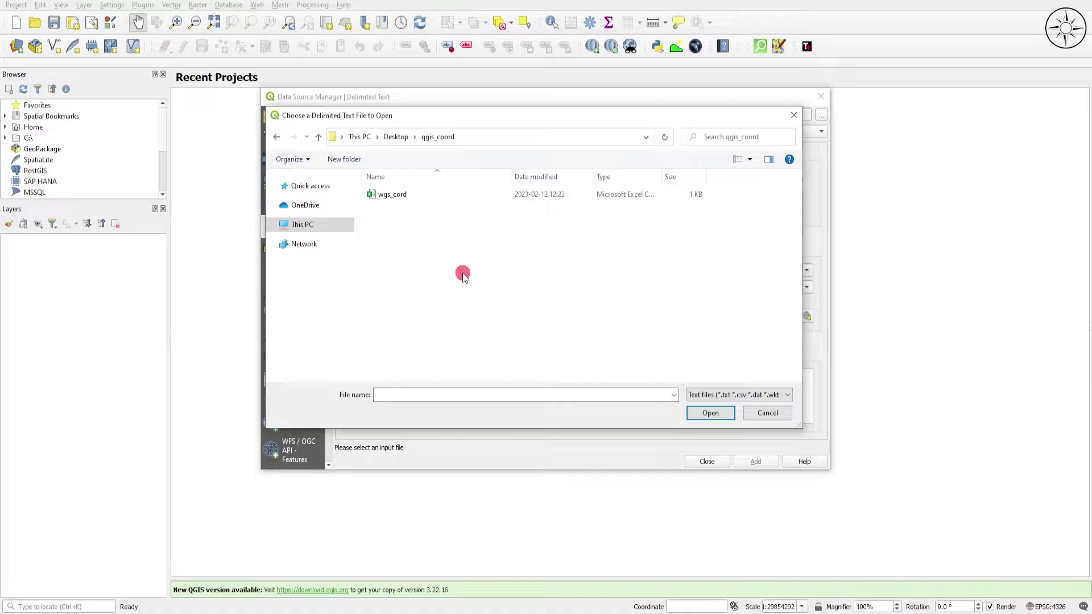
left_click(422, 201)
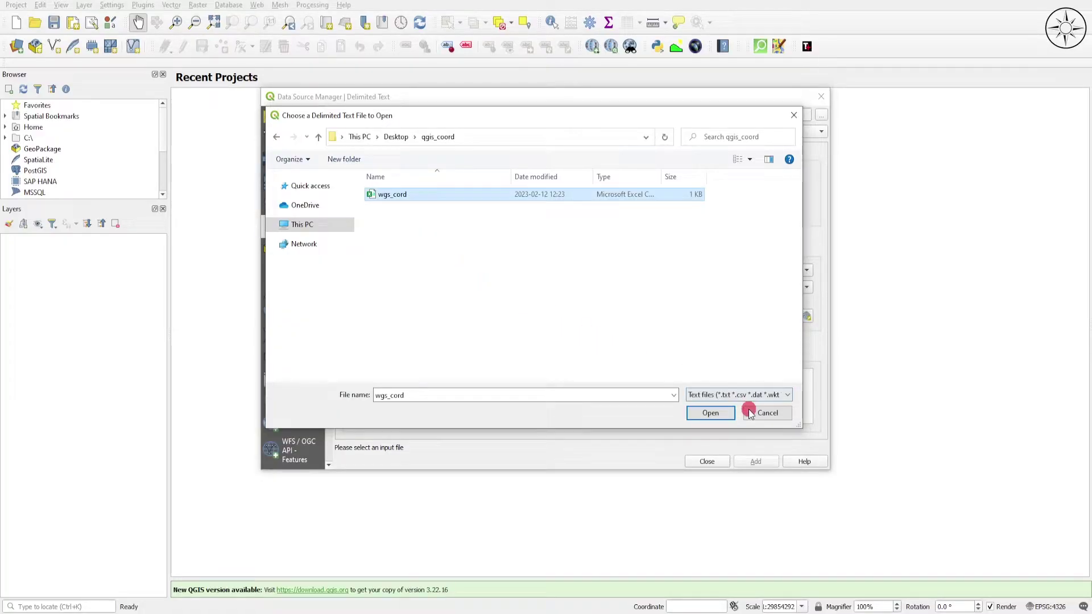
left_click(708, 413)
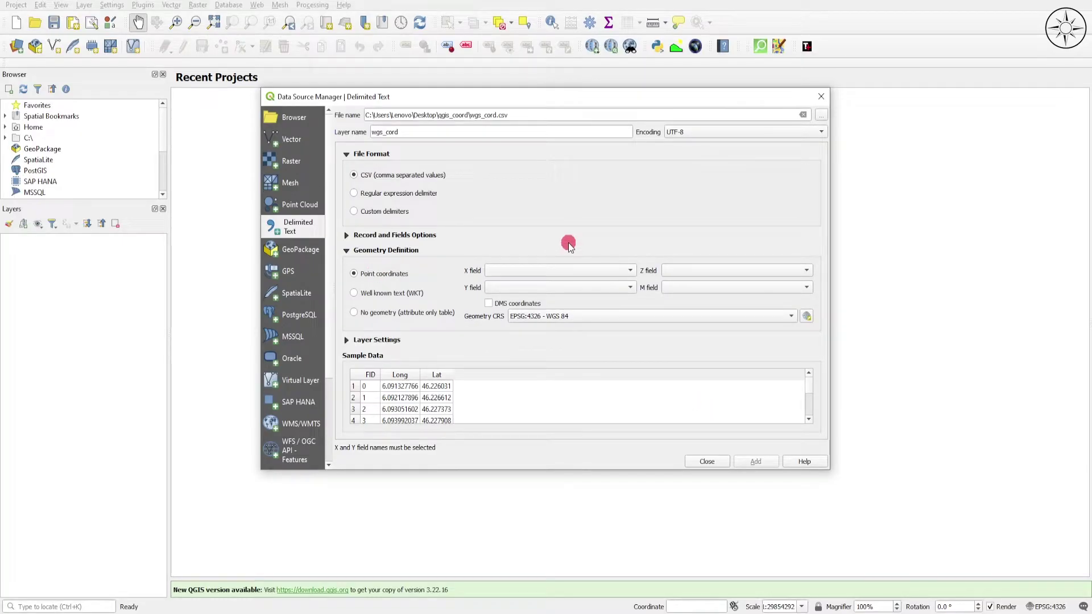
Map X to Long and Y to Lat, with geometry CRS EPSG:4326 - WGS 84.
left_click(548, 272)
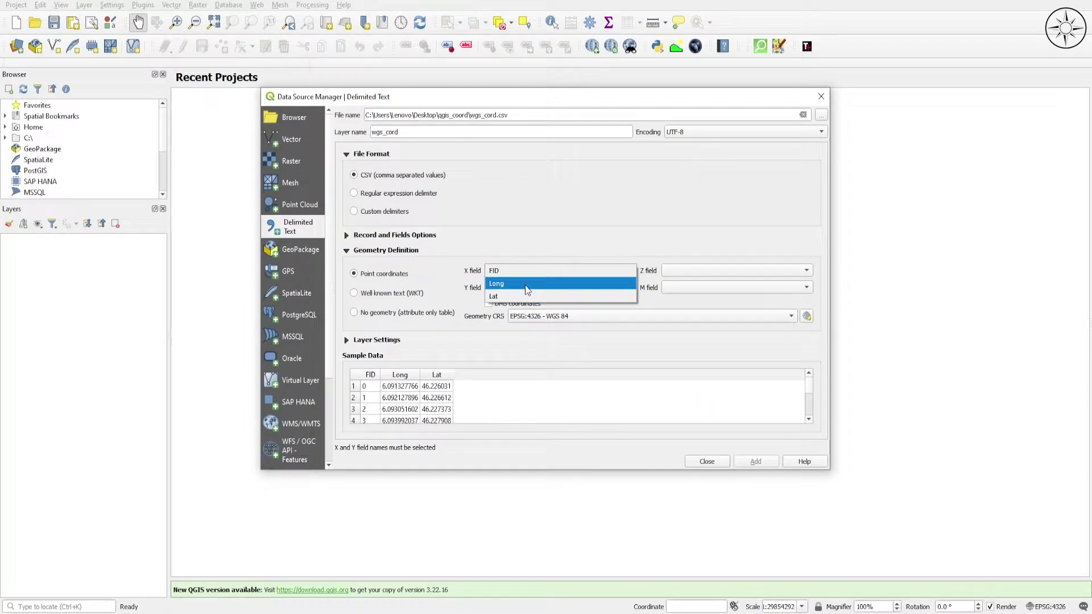
left_click(527, 287)
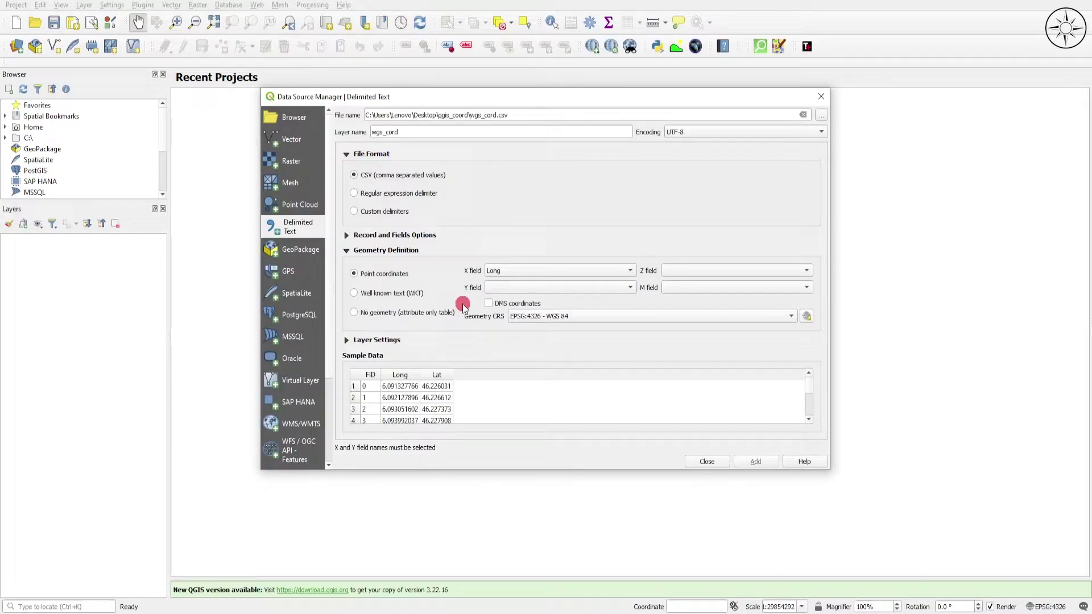
left_click(602, 288)
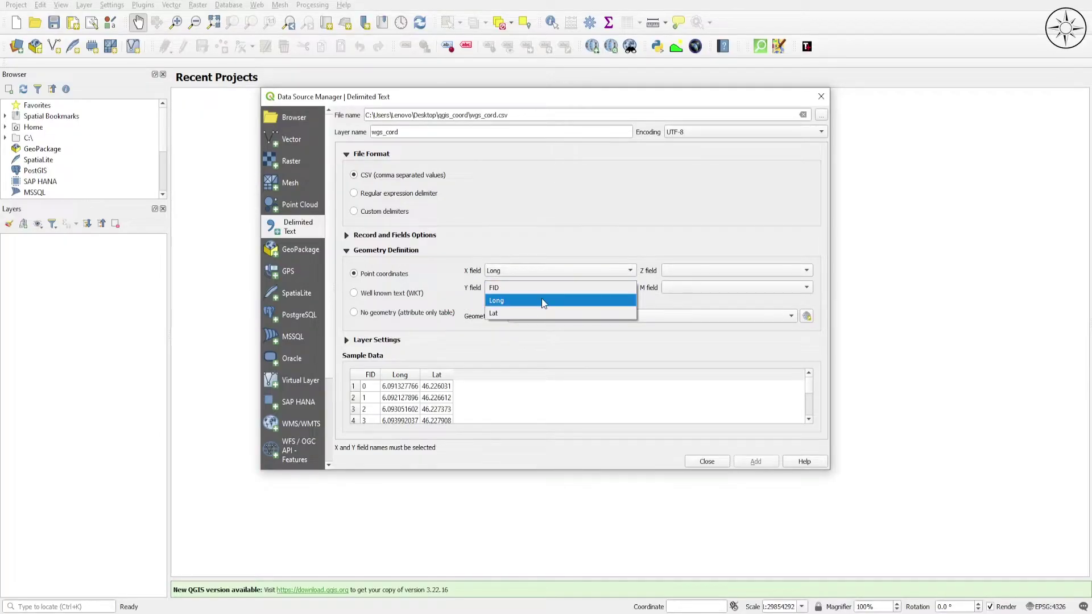
left_click(517, 312)
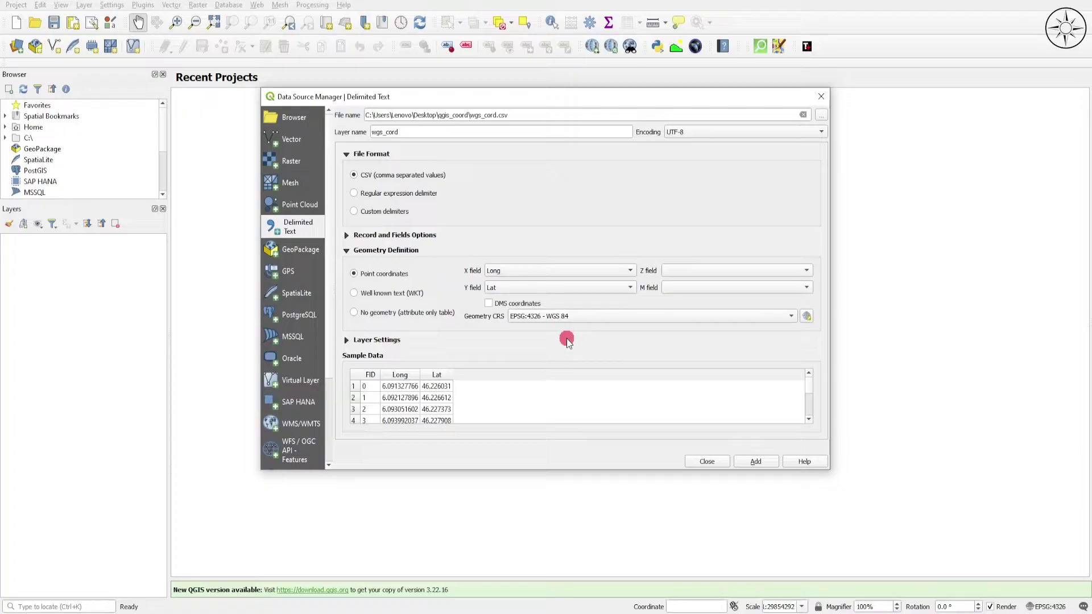
left_click(806, 315)
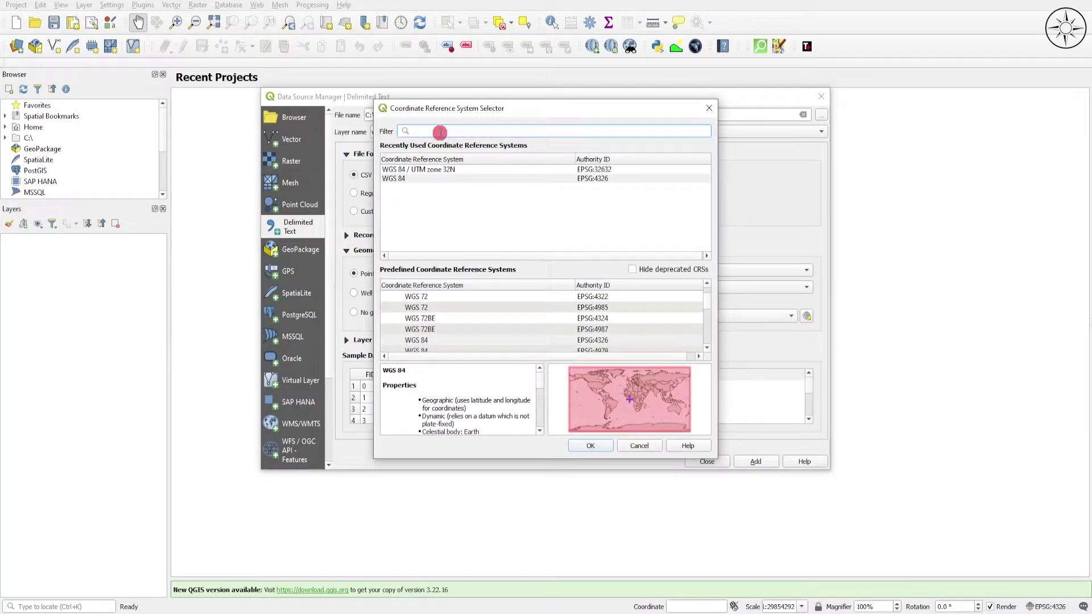
type("wgs")
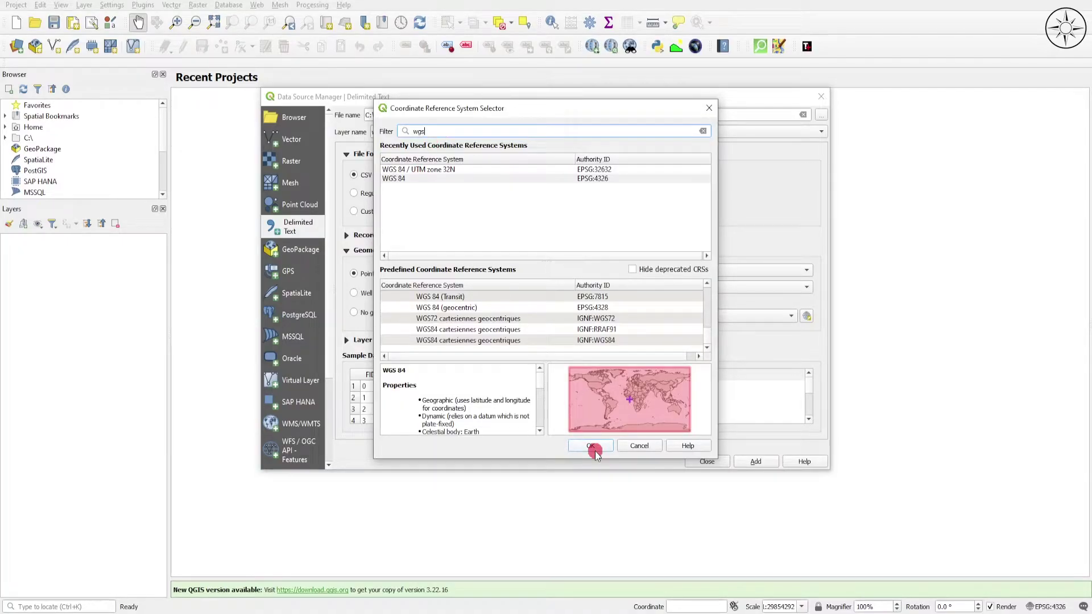
left_click(709, 108)
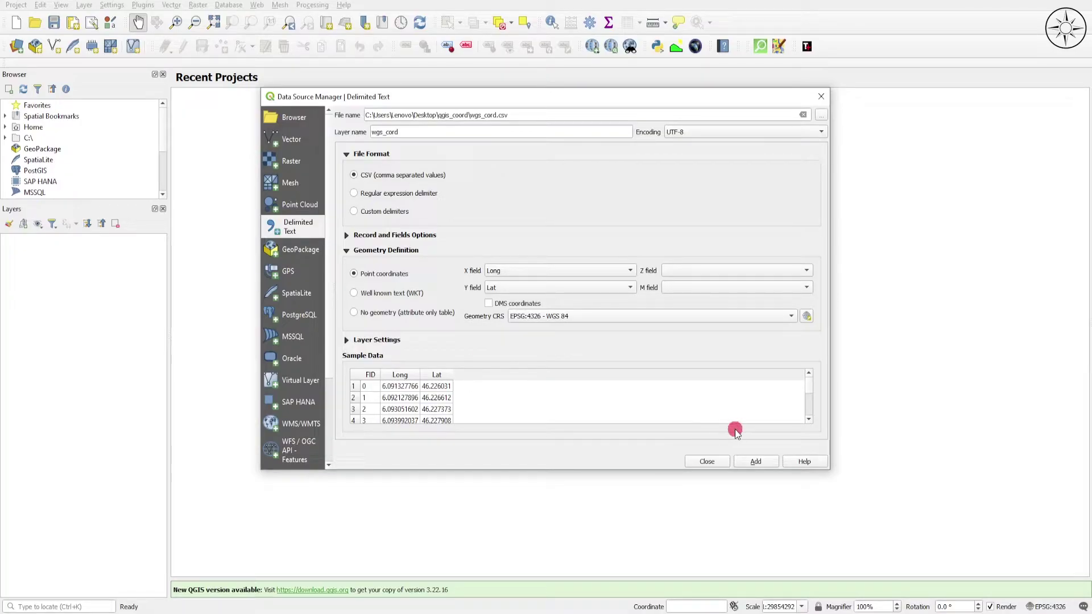
Add the wgs_cord points to the map, close the importer, and open Save Features As for wgs_cord.
left_click(758, 461)
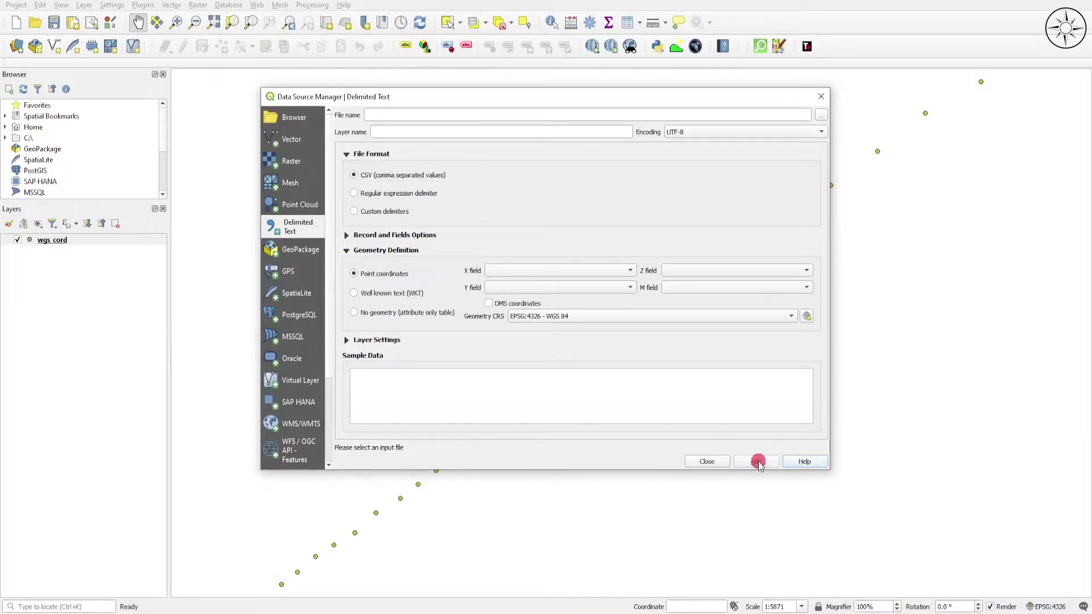
left_click(702, 461)
scroll(668, 401, "down", 1)
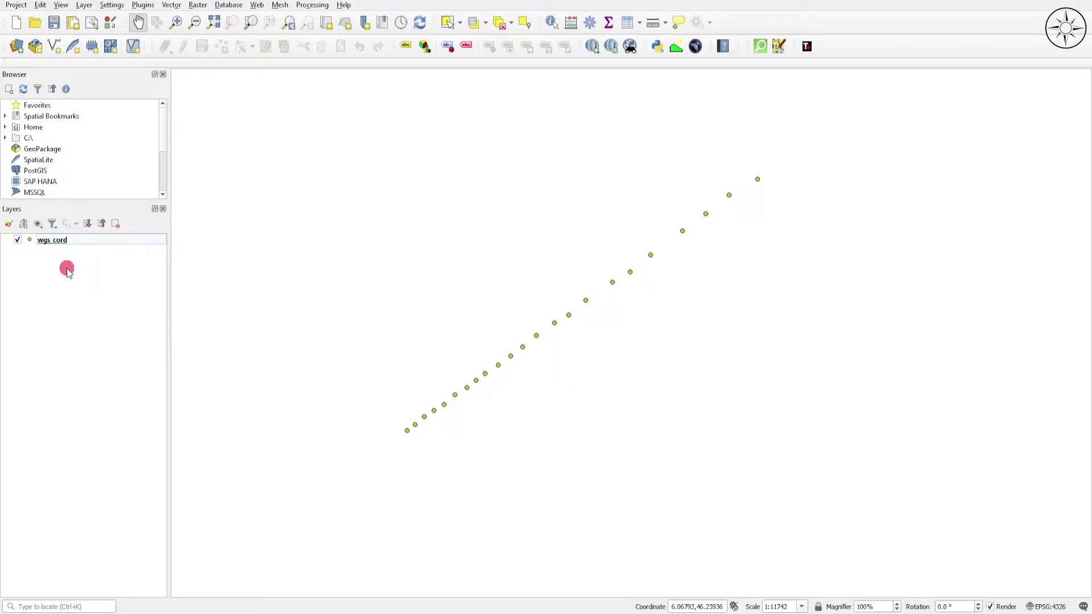
left_click(69, 240)
right_click(70, 242)
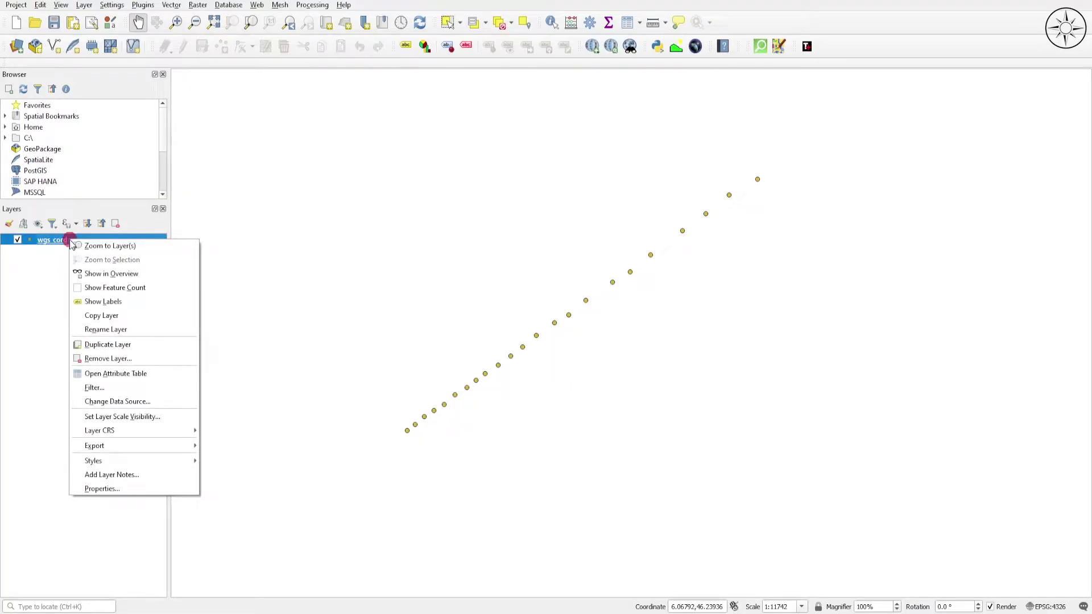
mouse_move(161, 452)
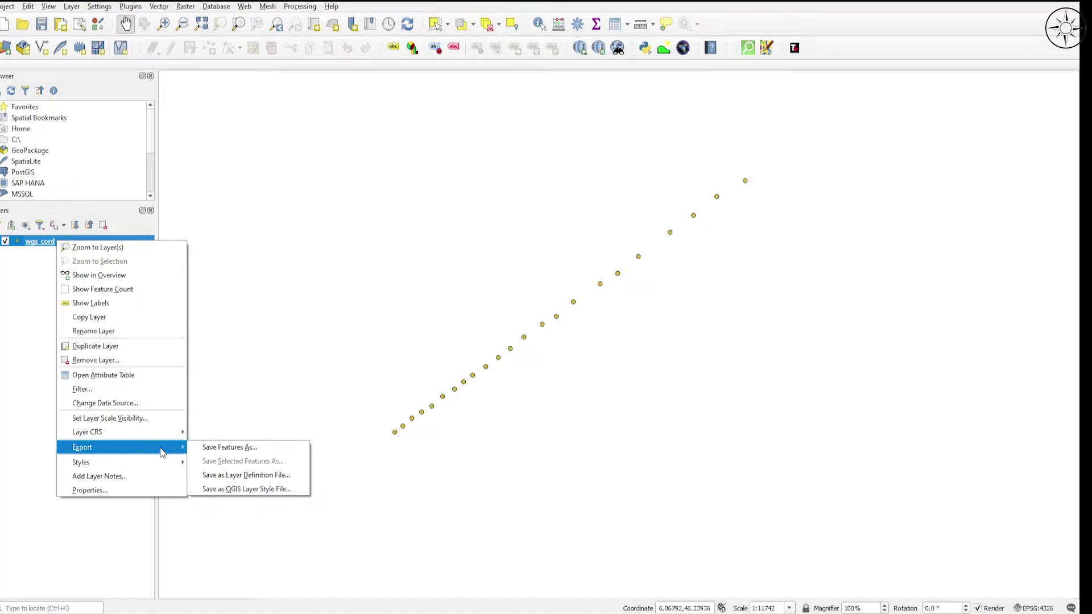
left_click(263, 450)
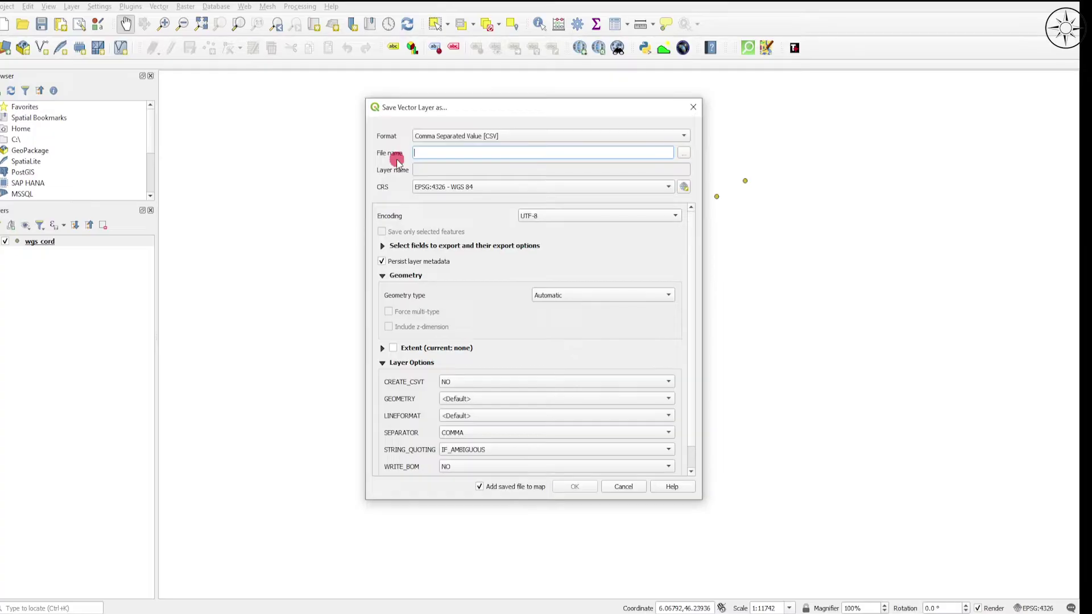
Set the export to utm_cord.csv in qgis_coord with CRS WGS 84 / UTM zone 32N and X/Y geometry.
left_click(694, 155)
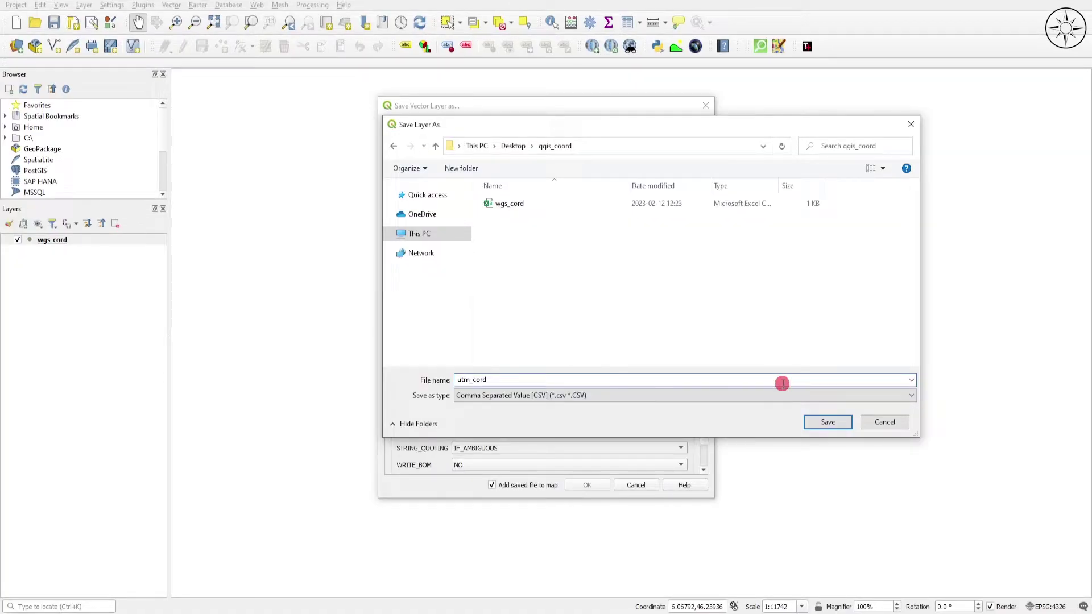
left_click(828, 422)
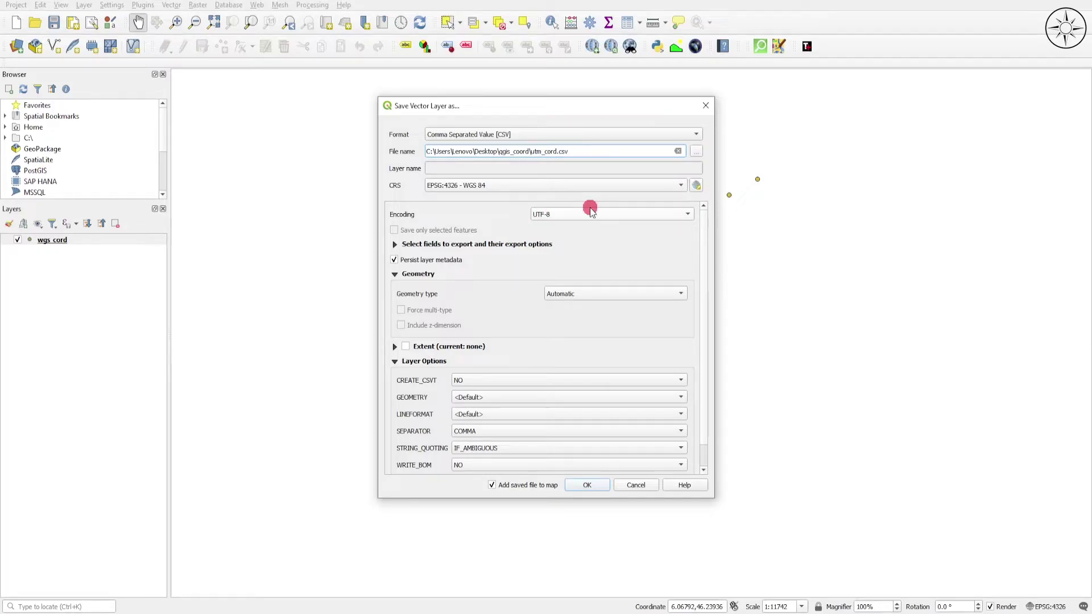
left_click(697, 186)
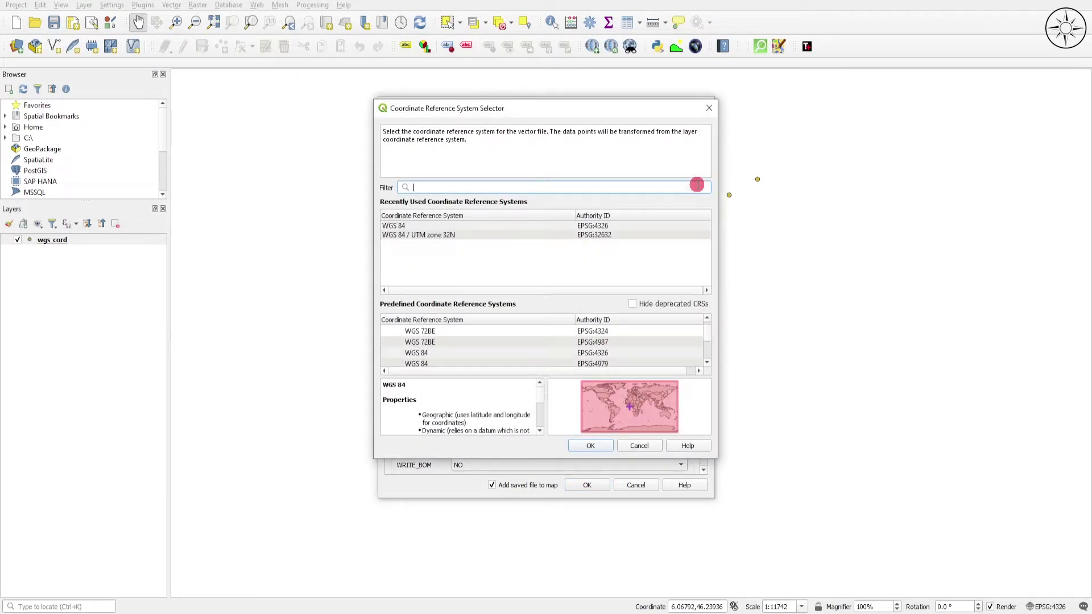
type("utm")
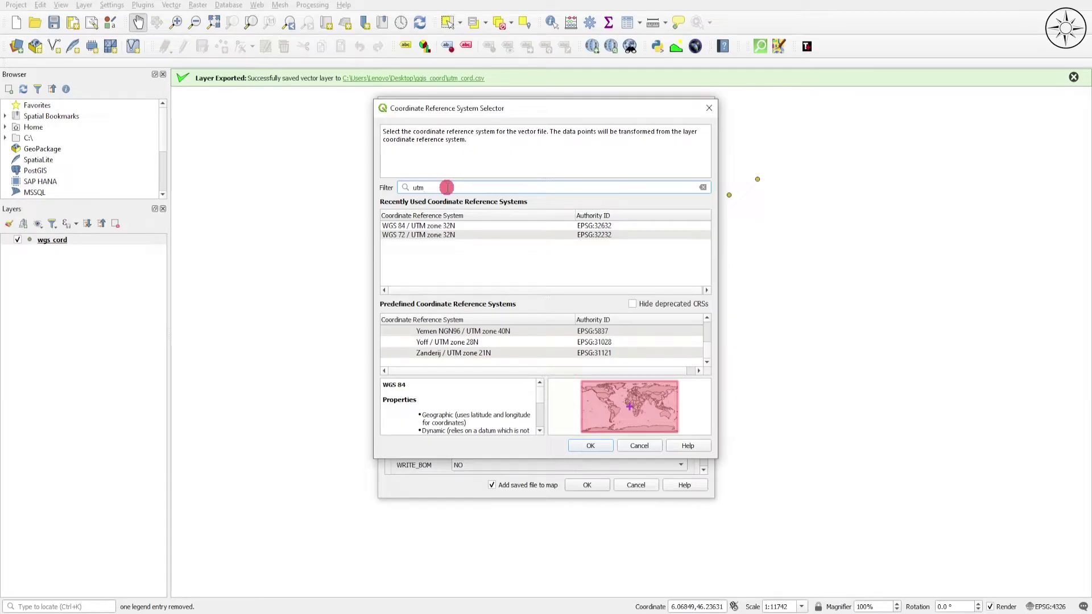
scroll(661, 344, "up", 5)
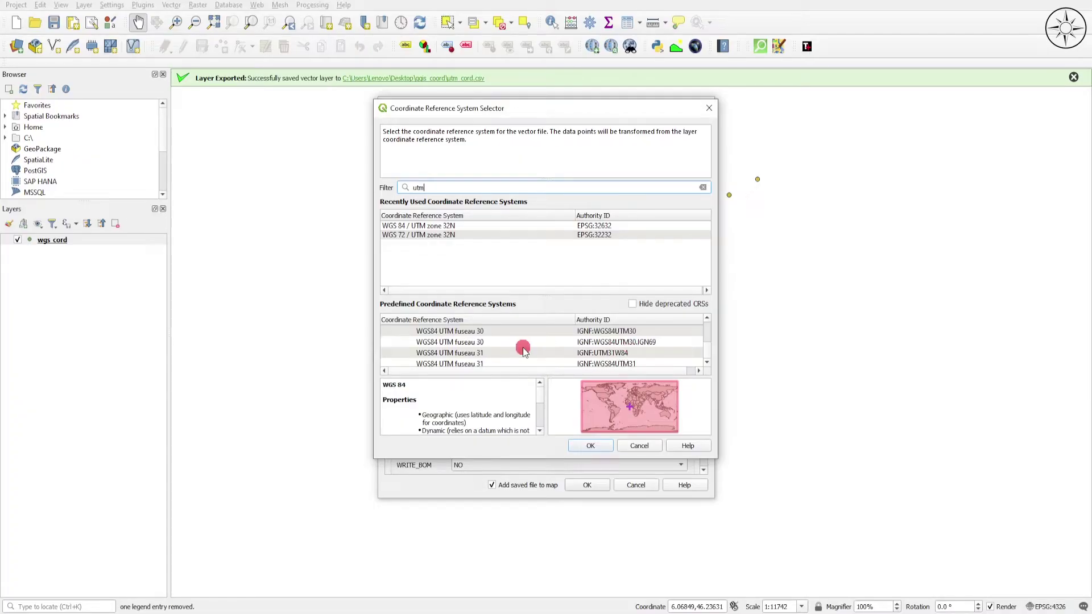
left_click(461, 227)
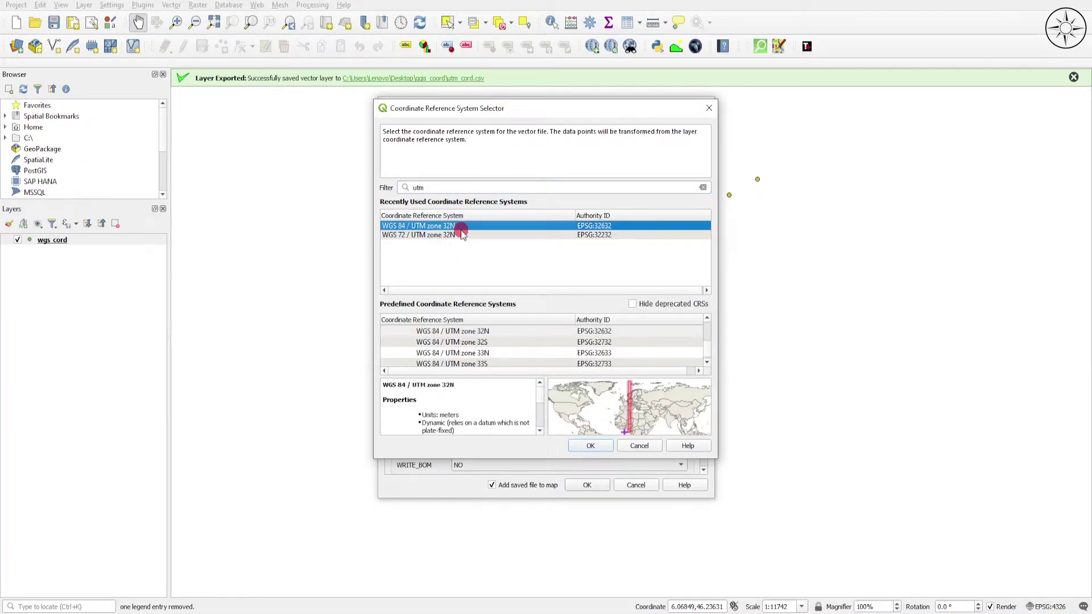
left_click(591, 445)
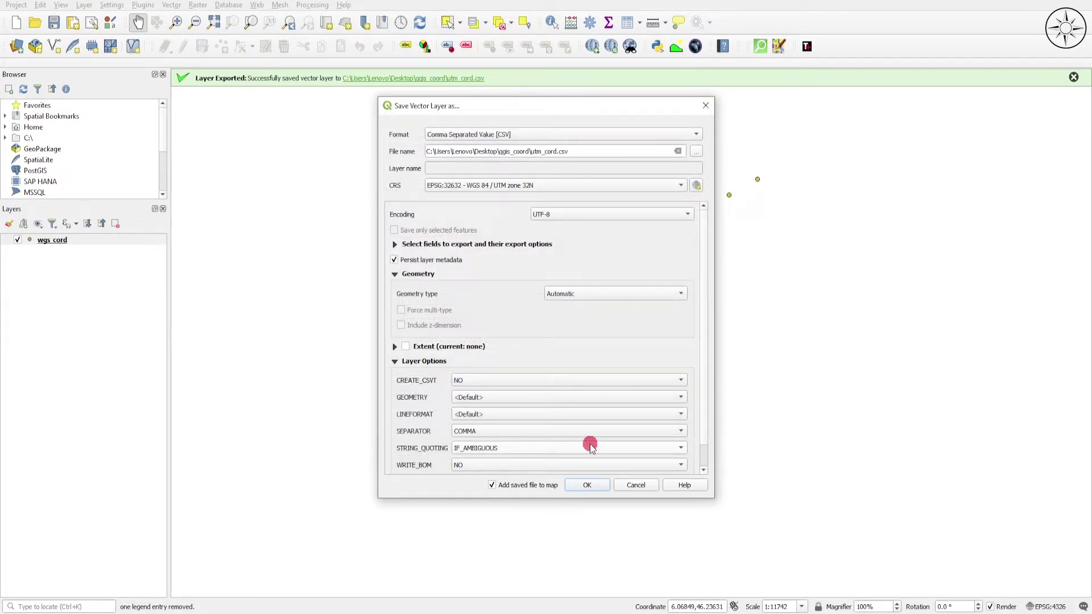
scroll(569, 341, "down", 1)
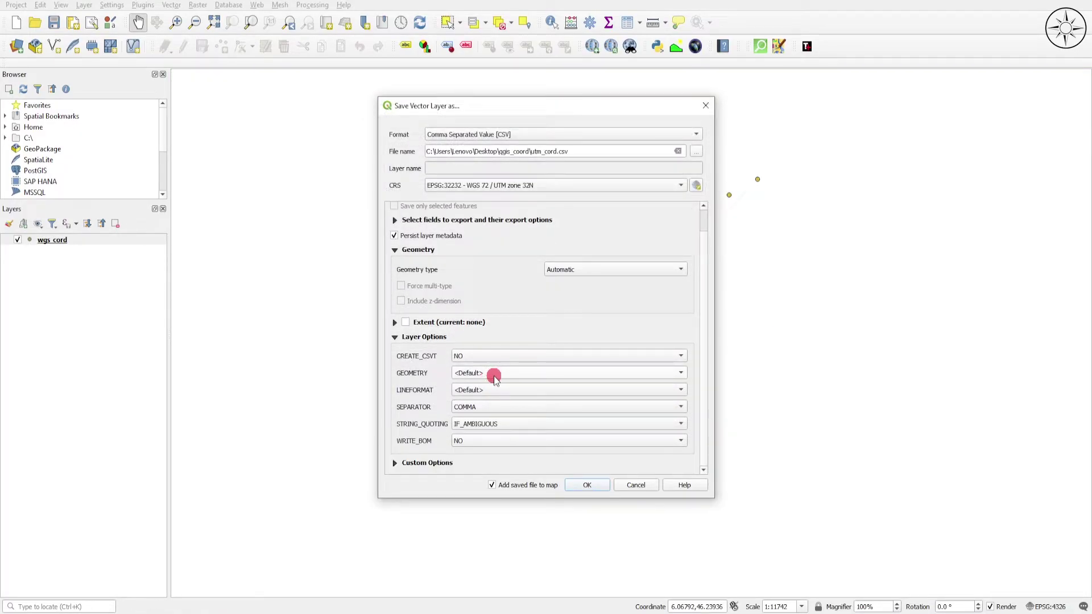
left_click(494, 376)
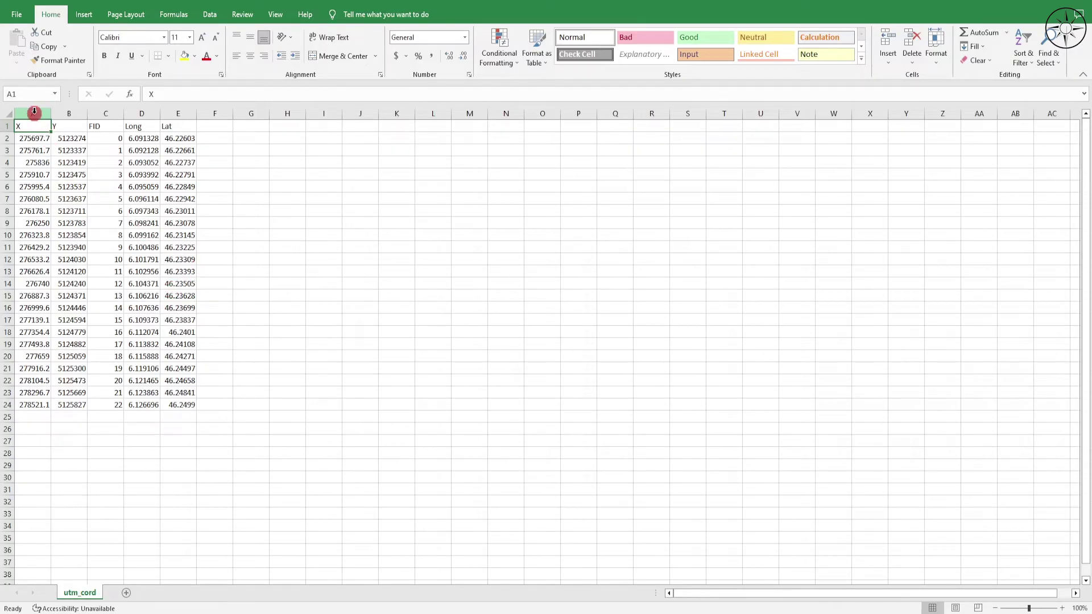
Select the X and Y columns in utm_cord, then pick the Y header cell.
left_click_drag(34, 115, 66, 117)
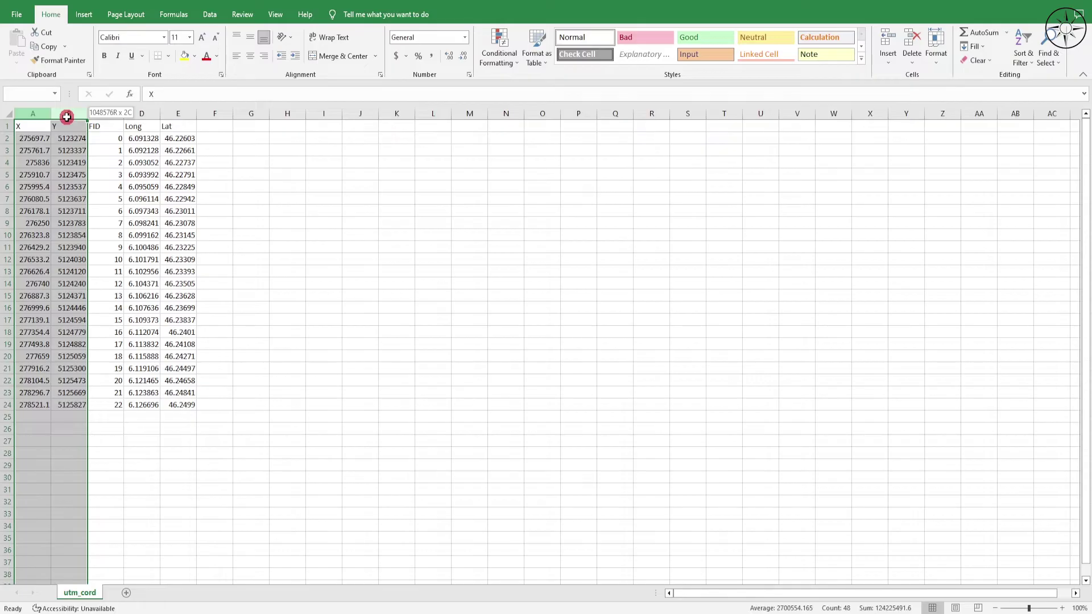
left_click(26, 125)
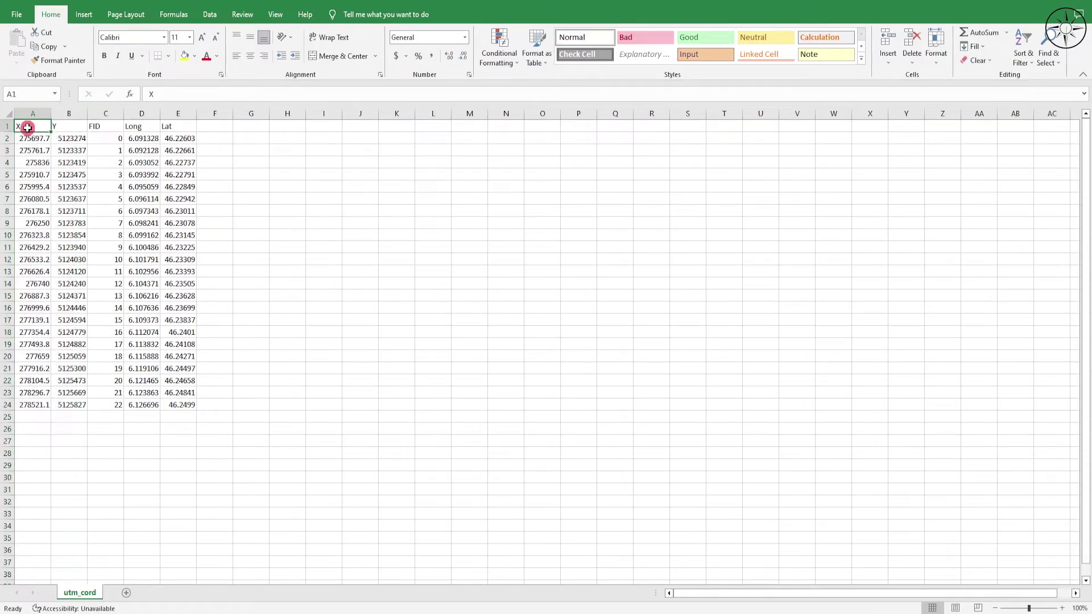
left_click(57, 125)
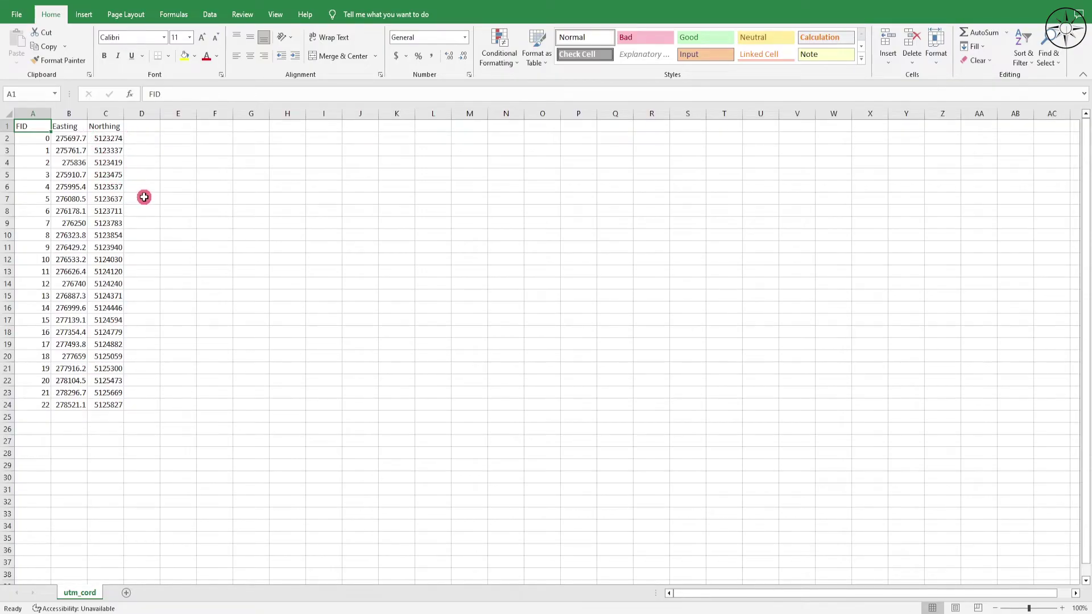
Widen column C and save the sheet as utm_cord2, CSV (Comma delimited), in qgis_coord.
left_click_drag(123, 113, 132, 117)
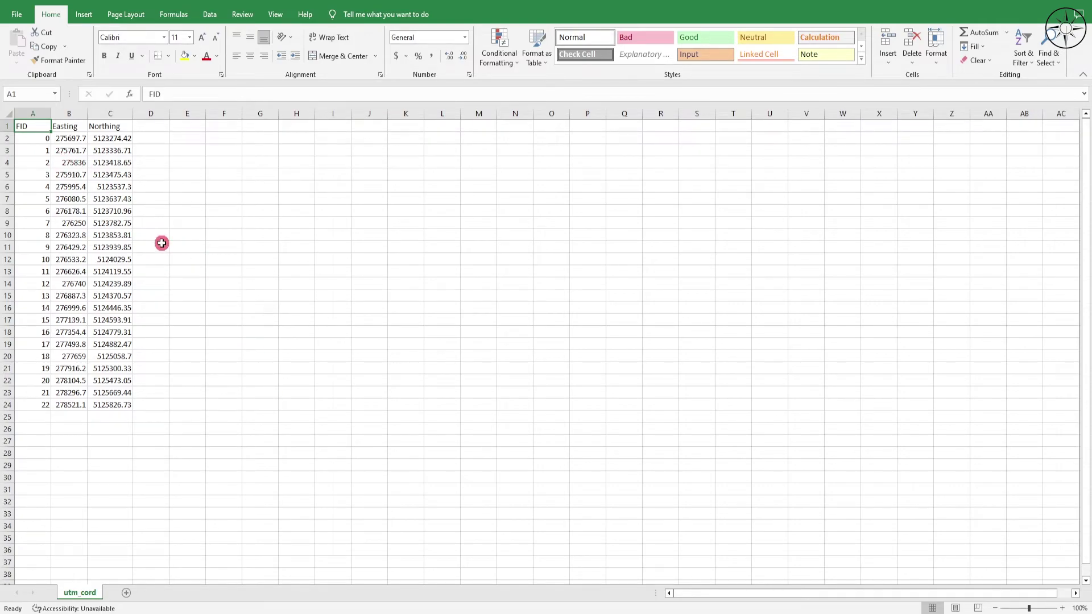
left_click(21, 16)
left_click(48, 182)
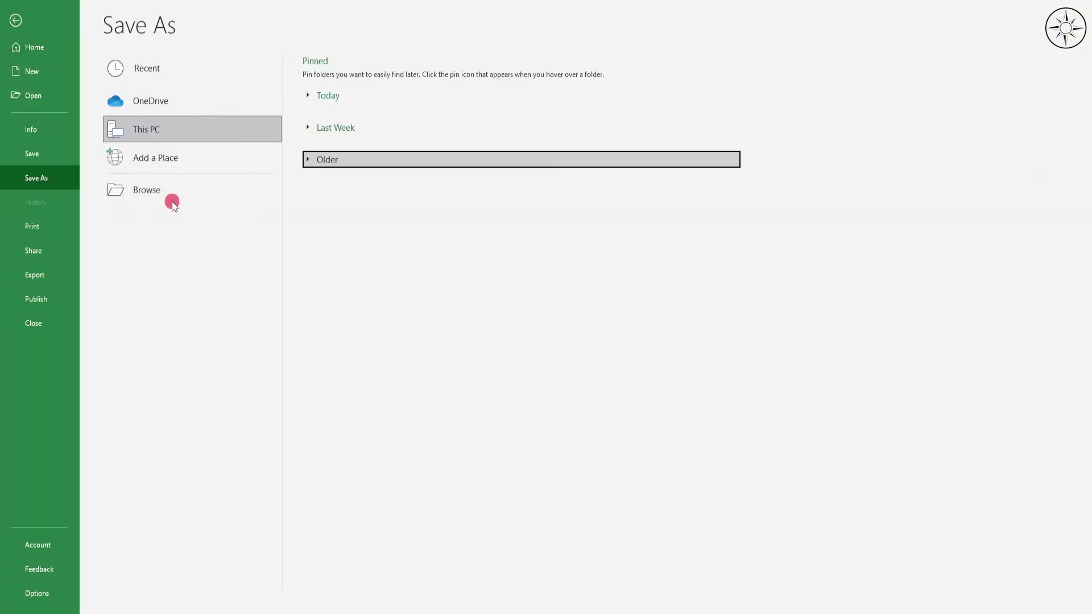
left_click(167, 191)
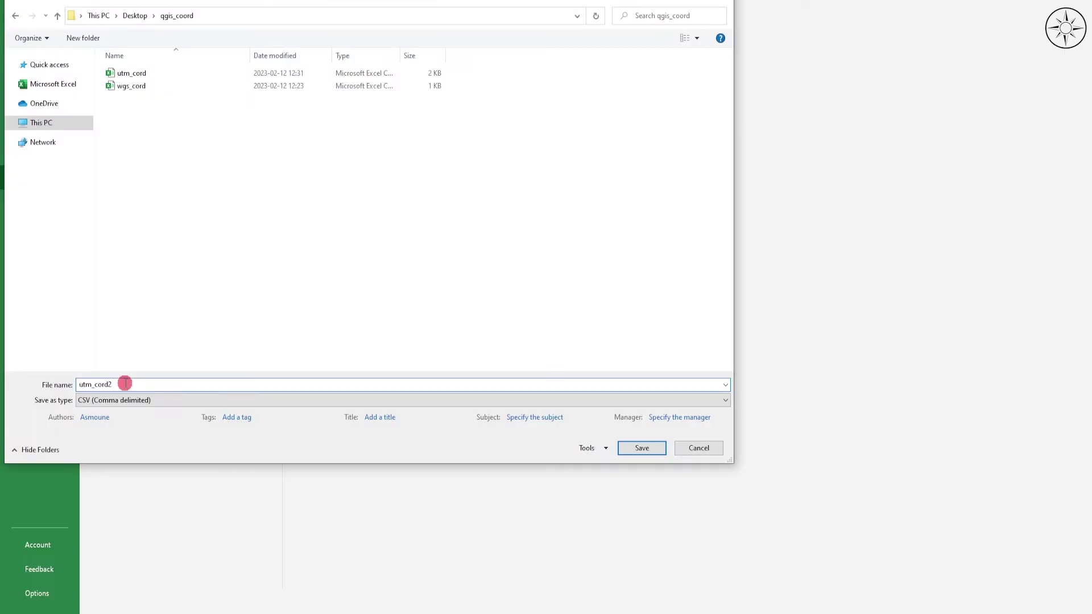
left_click(636, 448)
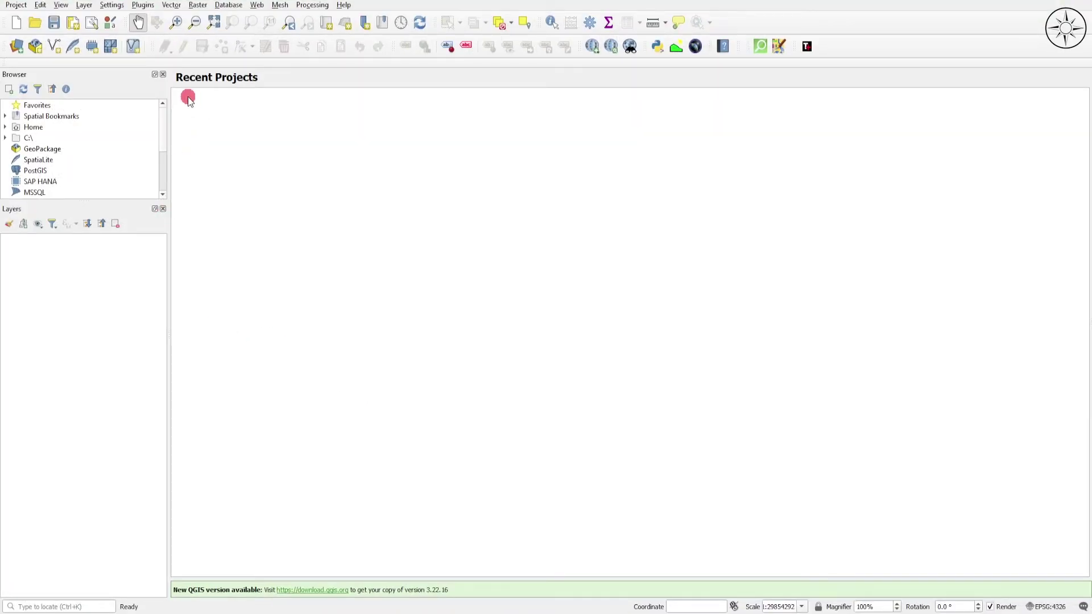
Add utm_cord2.csv as a delimited text point layer with Easting as X and Northing as Y.
left_click(85, 6)
mouse_move(123, 46)
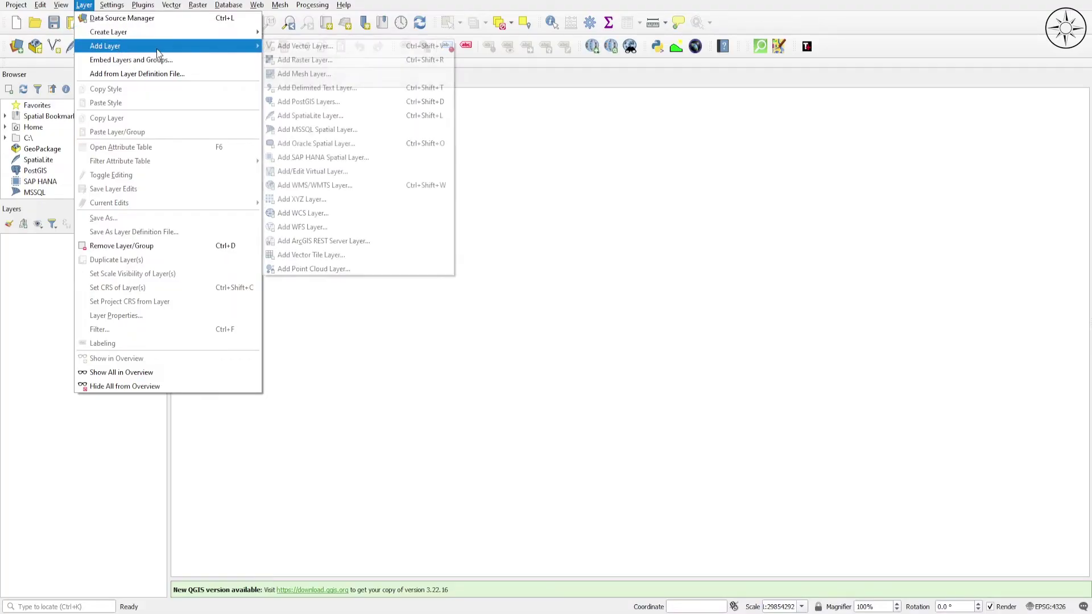
left_click(381, 101)
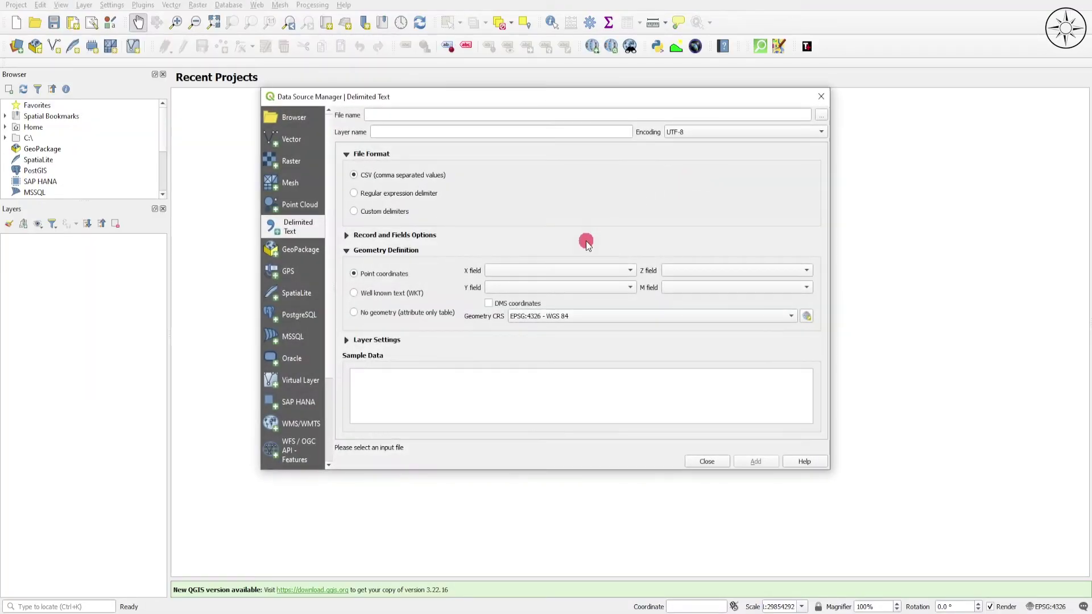
left_click(821, 115)
left_click(437, 207)
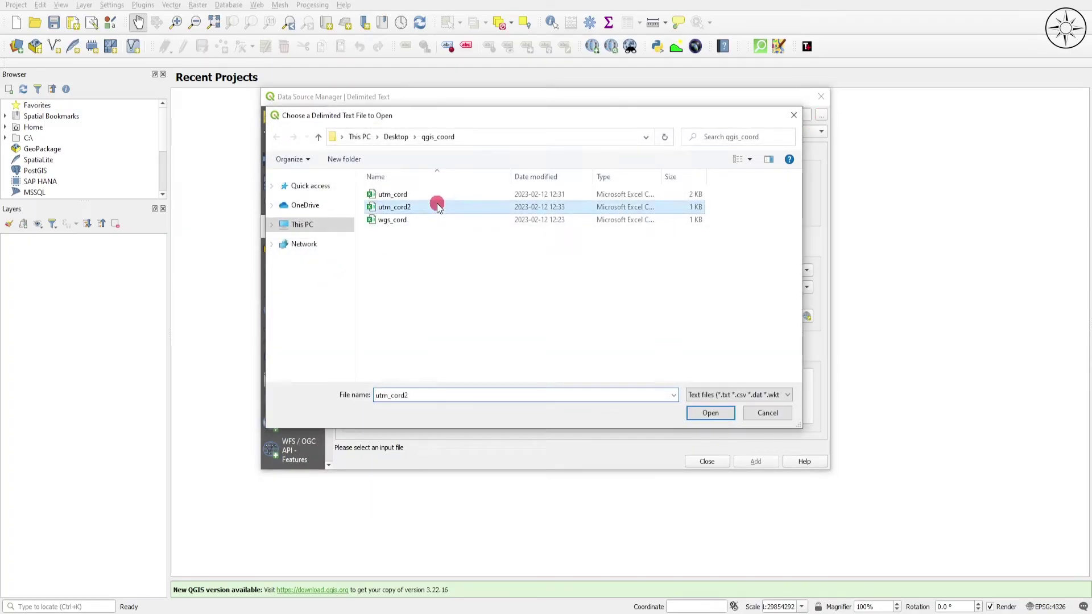
left_click(720, 414)
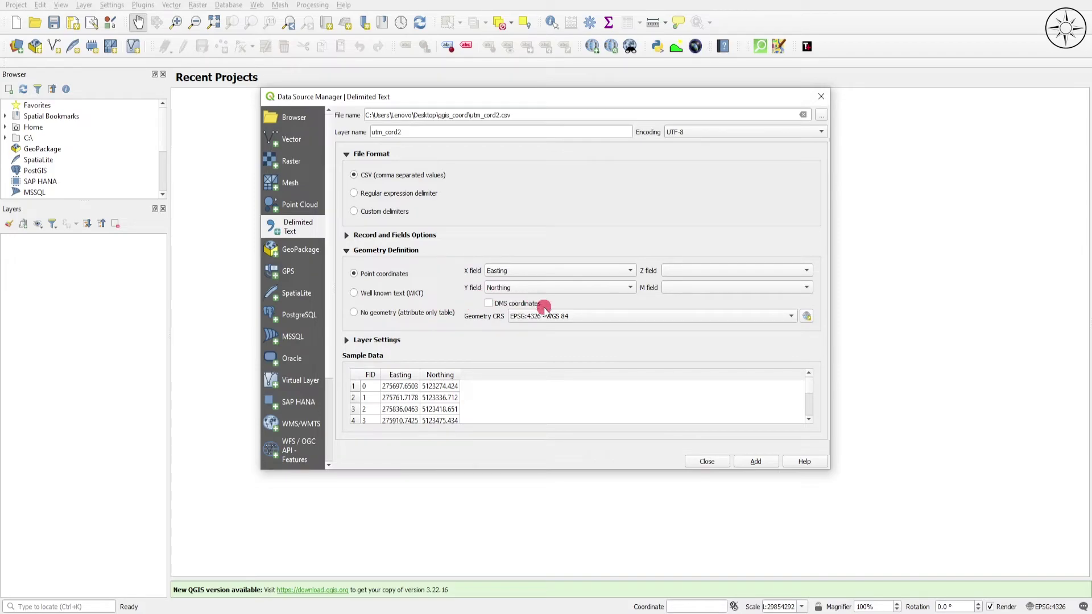
left_click(761, 462)
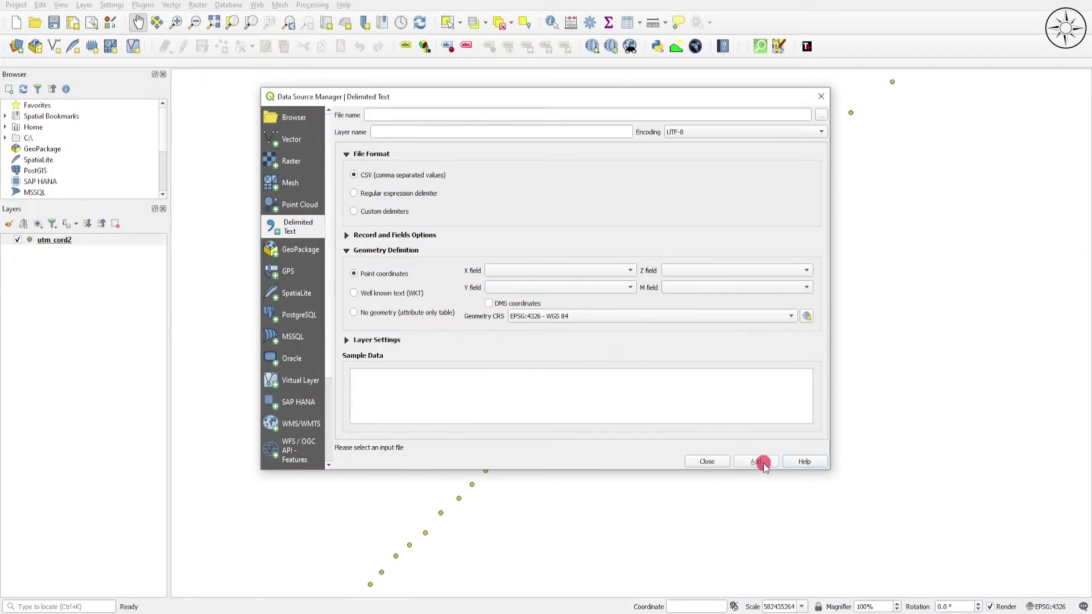
Close the data source window and open Save Features As for the utm_cord2 layer.
left_click(701, 462)
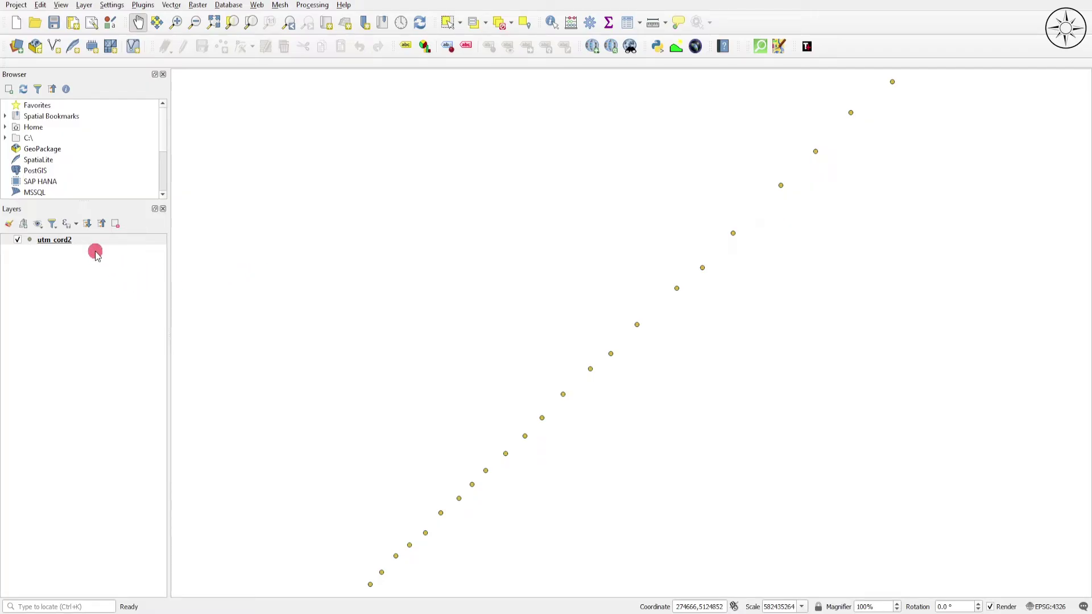
left_click(71, 241)
right_click(72, 243)
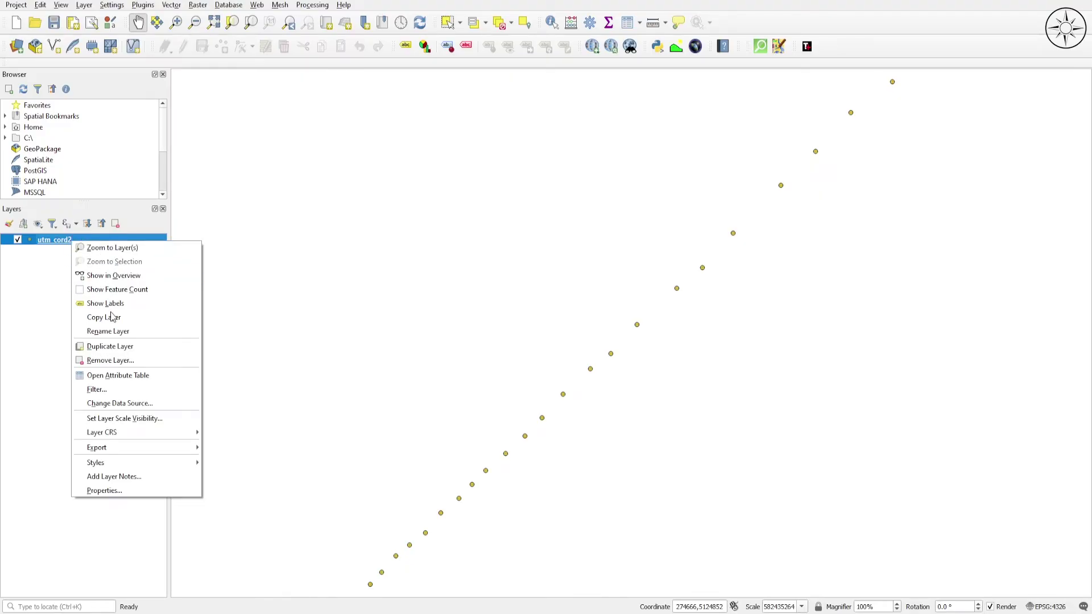
mouse_move(169, 447)
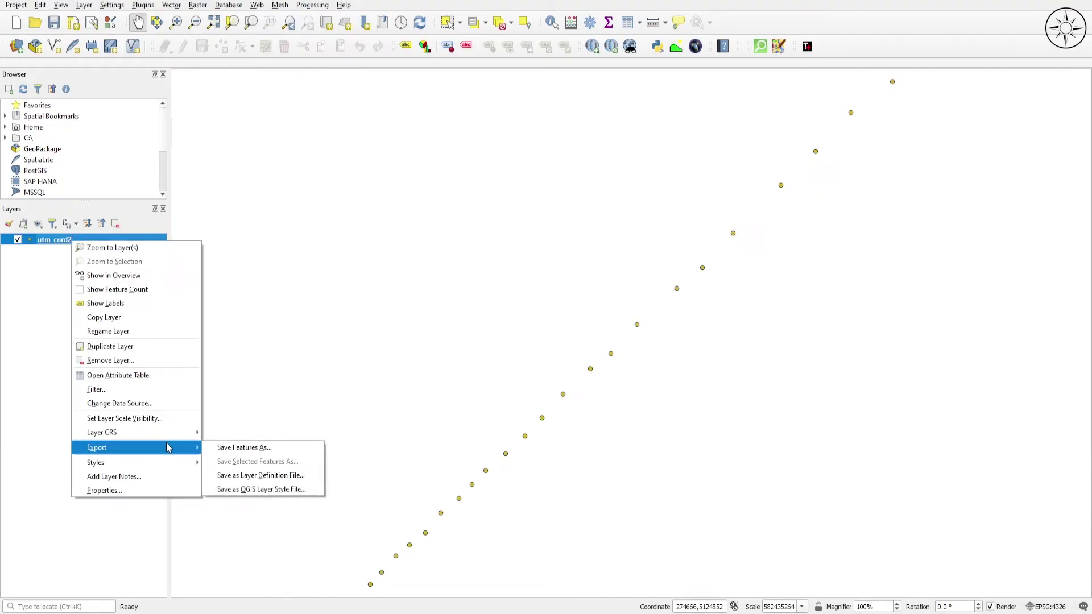
left_click(289, 452)
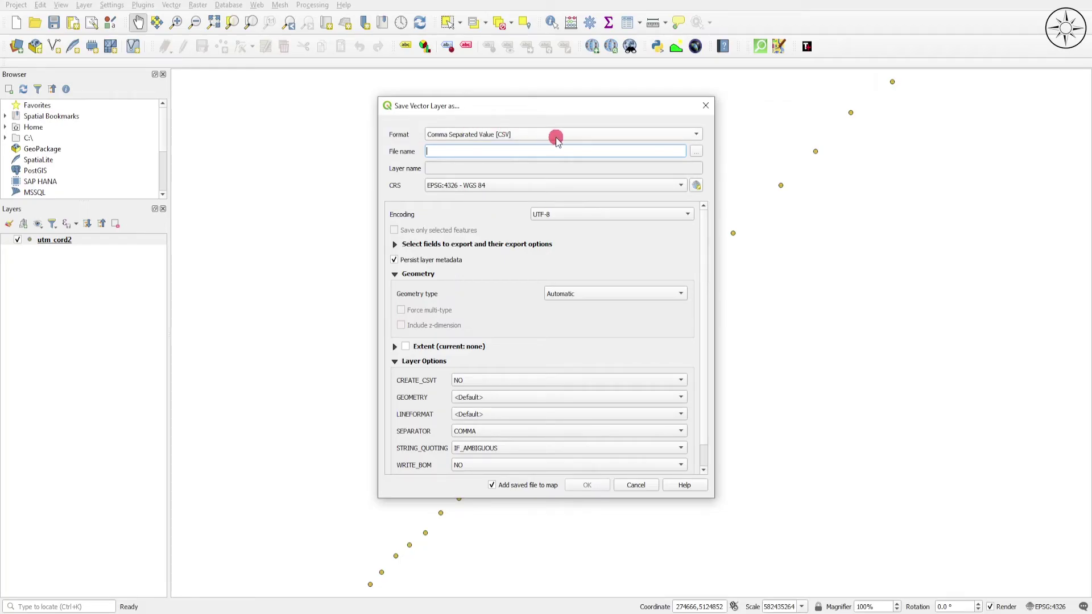
Set the output file to wgs_cord2.csv and the export CRS to WGS 84 (EPSG:4326).
left_click(698, 151)
key("Escape")
left_click(605, 171)
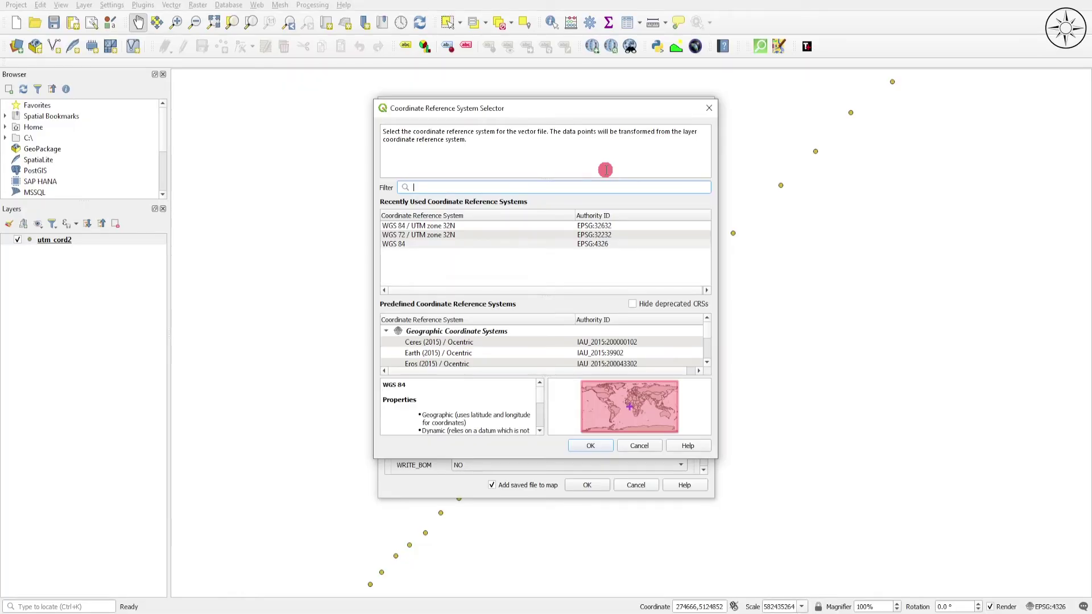
type("W")
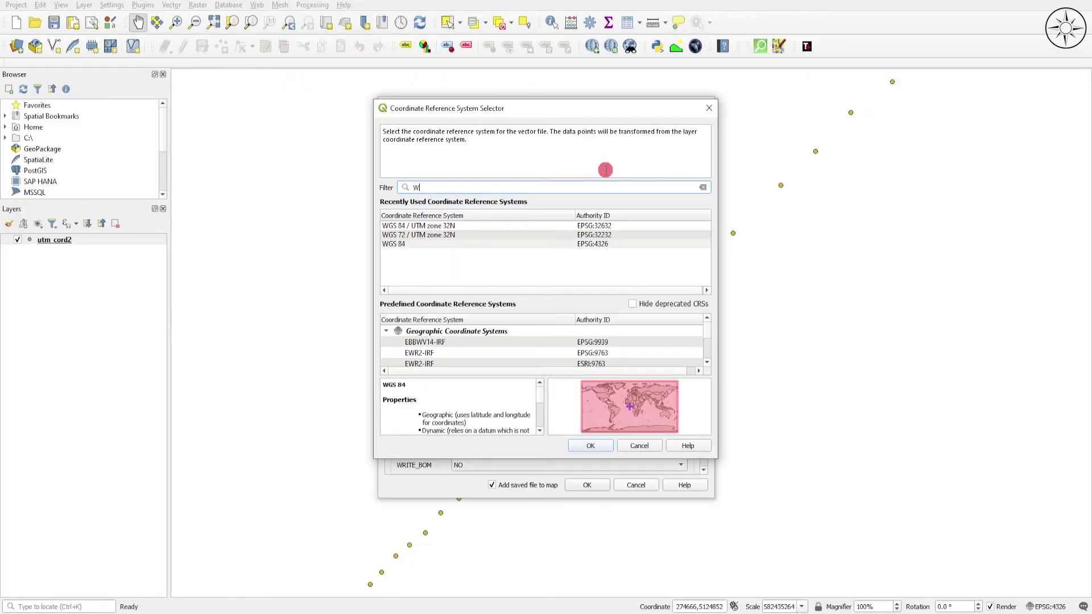
type("GS")
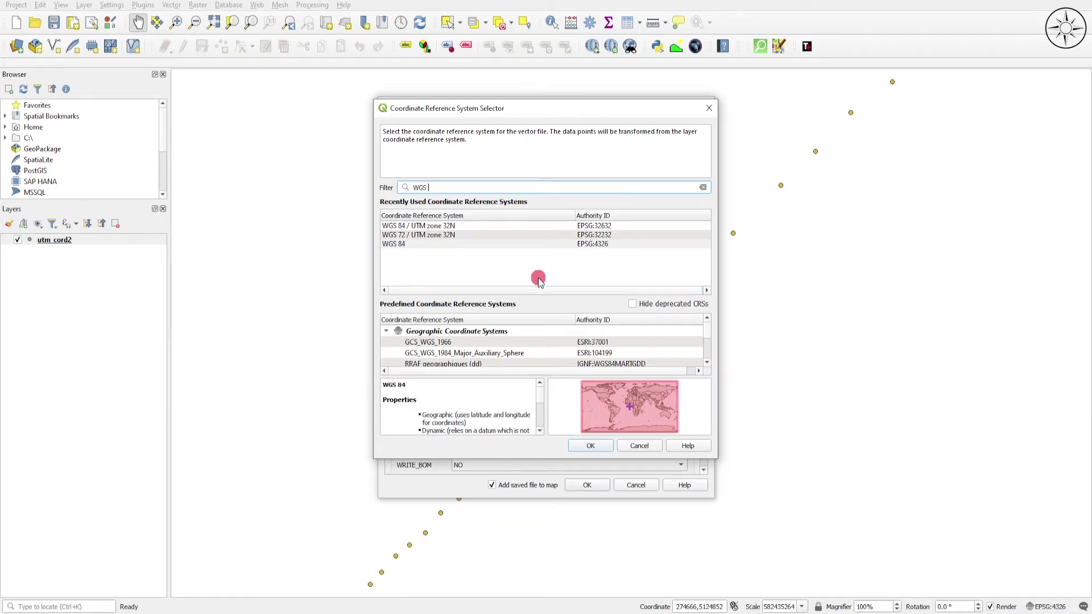
left_click(428, 245)
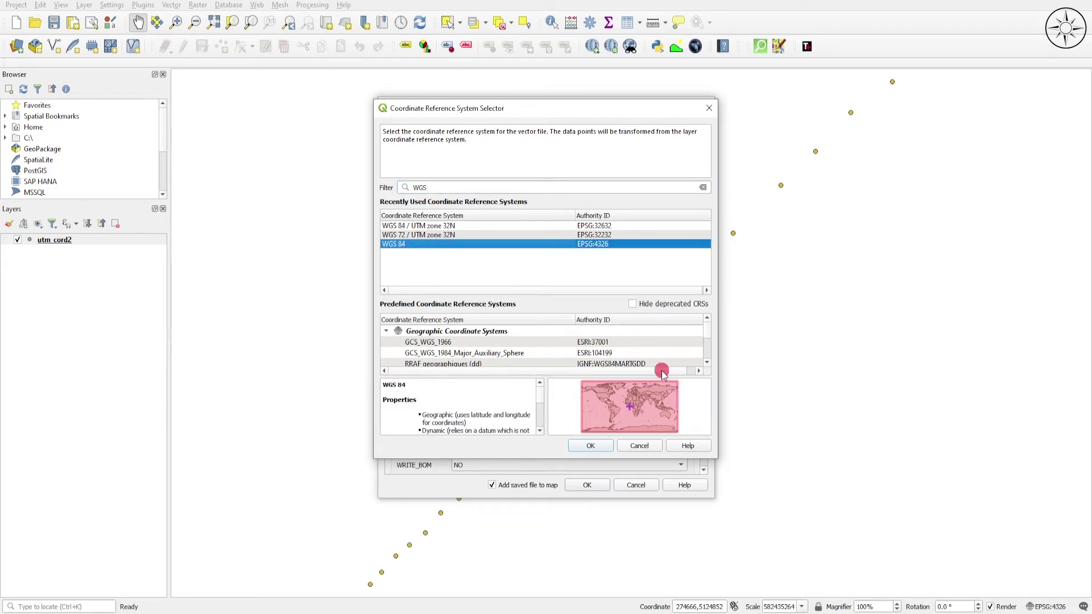
left_click(592, 446)
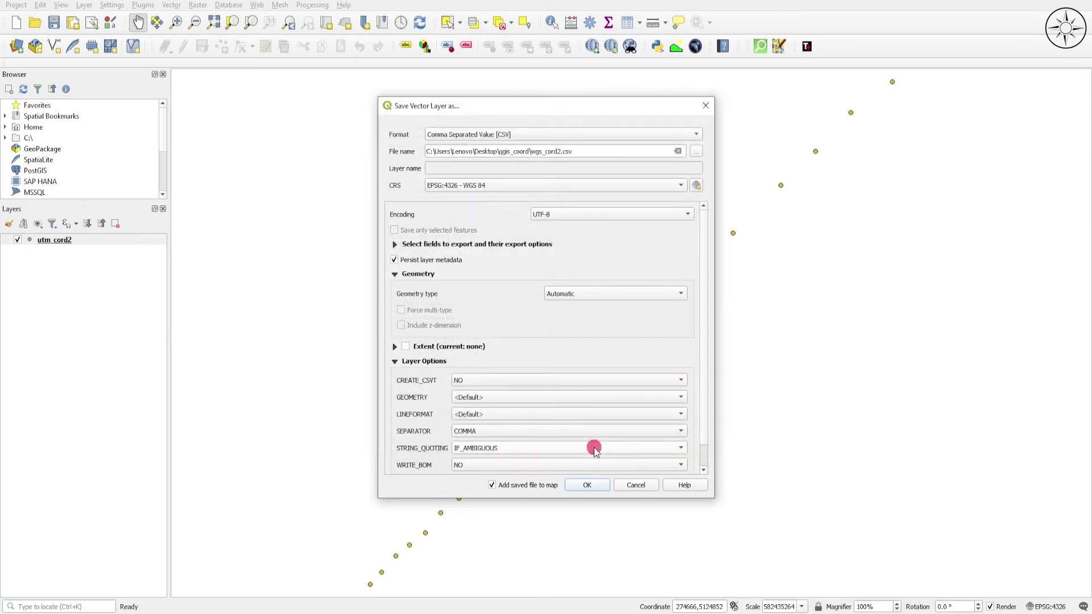
Write the point geometry as AS_XY columns and run the export to wgs_cord2.csv.
left_click(490, 397)
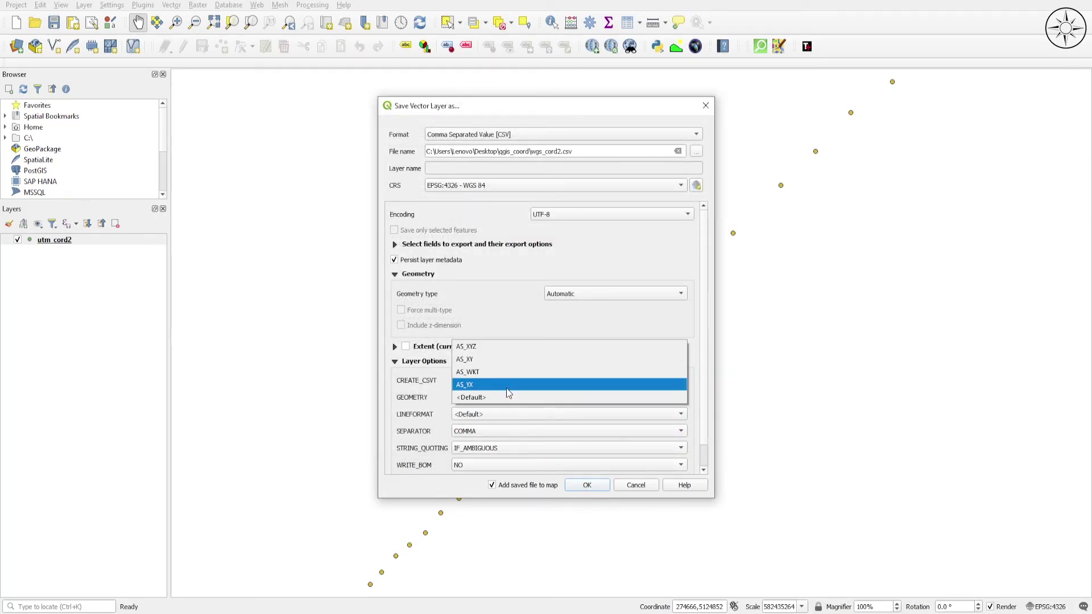
left_click(492, 359)
left_click(590, 483)
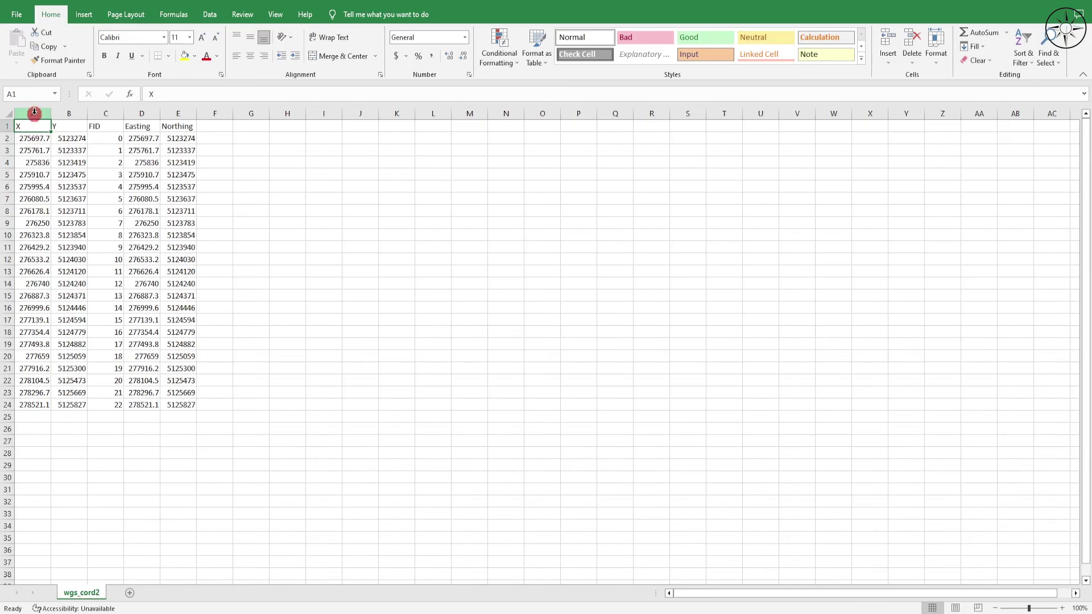
left_click_drag(35, 112, 54, 115)
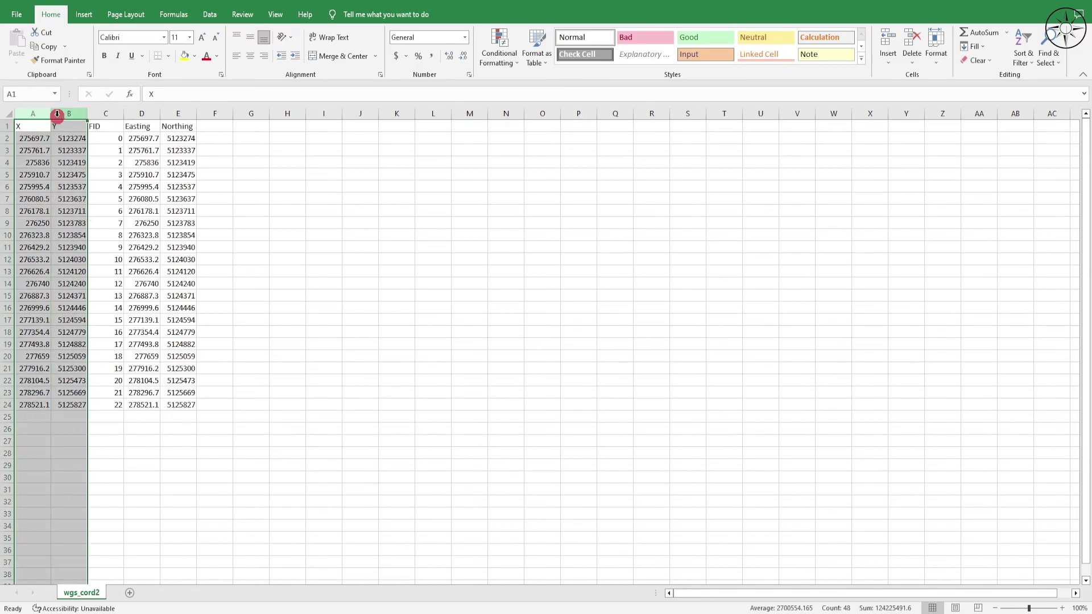
left_click(236, 197)
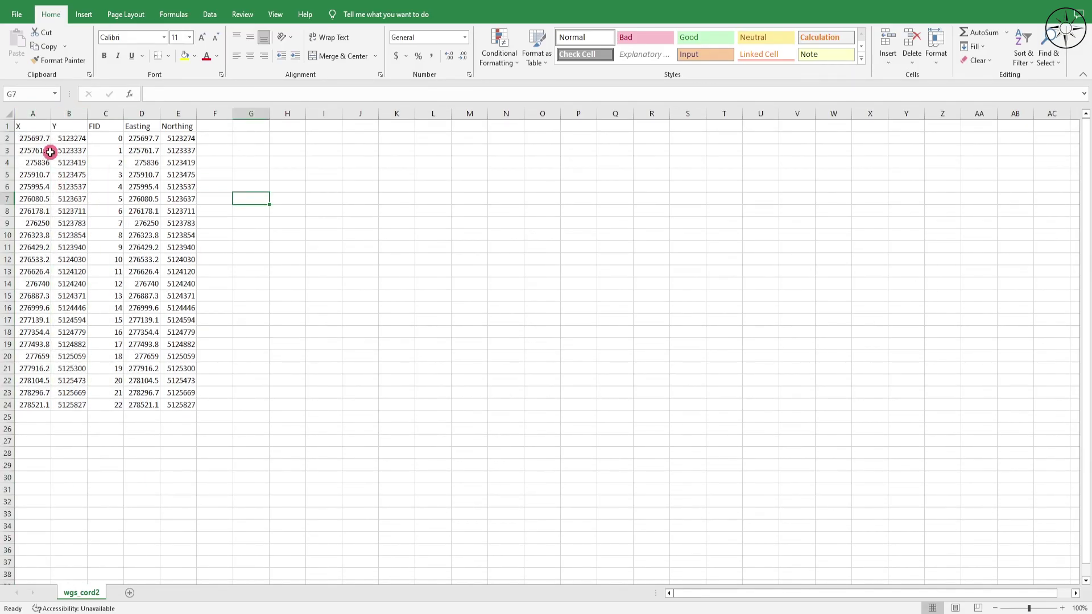
left_click(33, 110)
left_click_drag(34, 109, 64, 115)
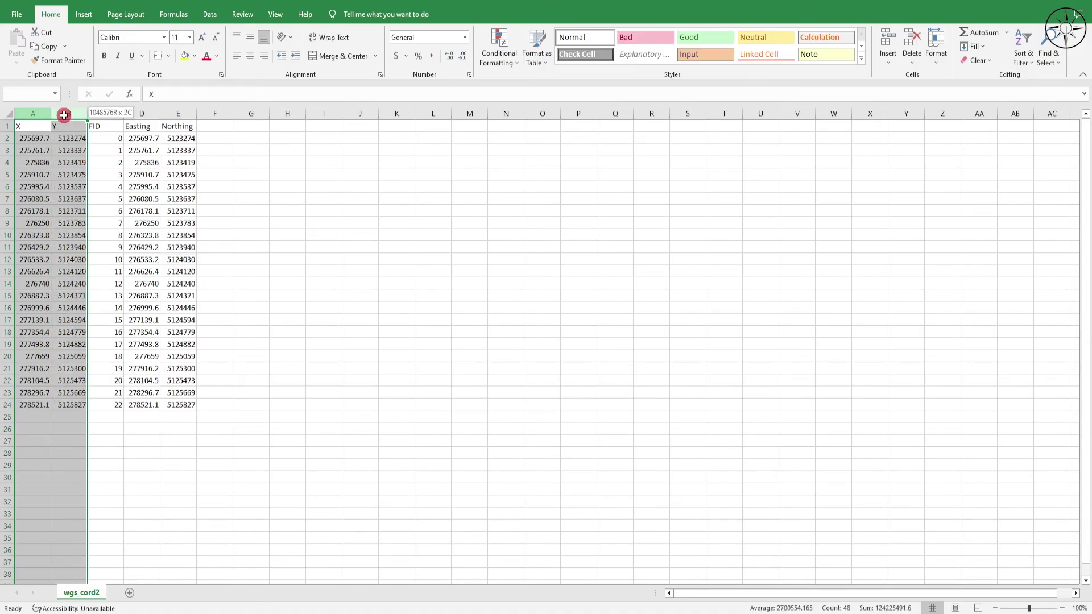
left_click(334, 344)
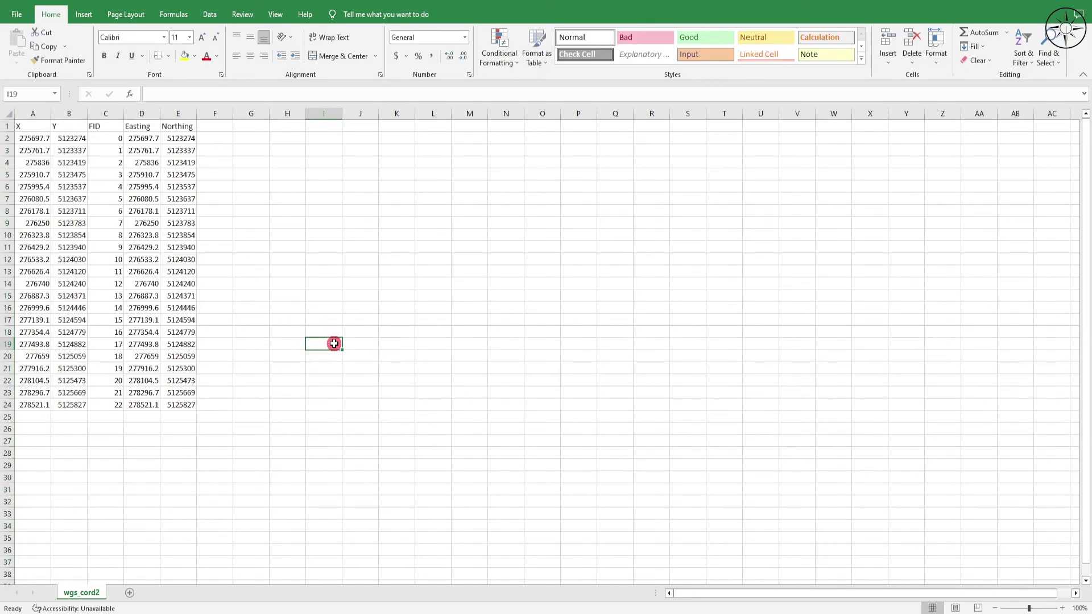